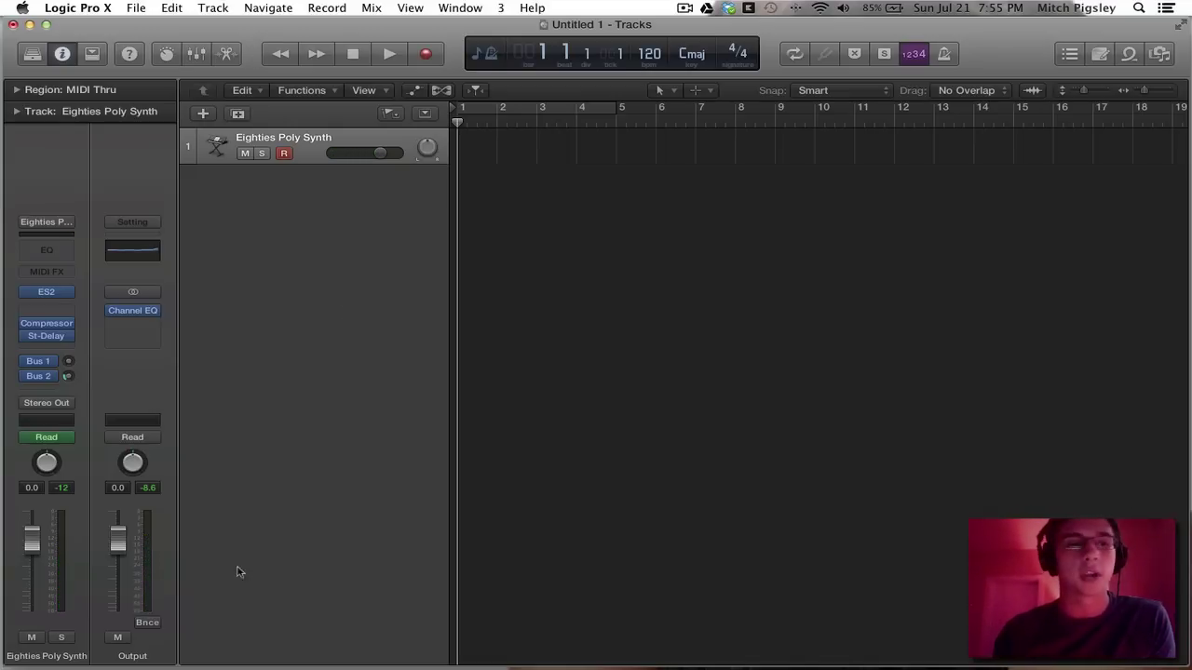
key(ctrl+Left)
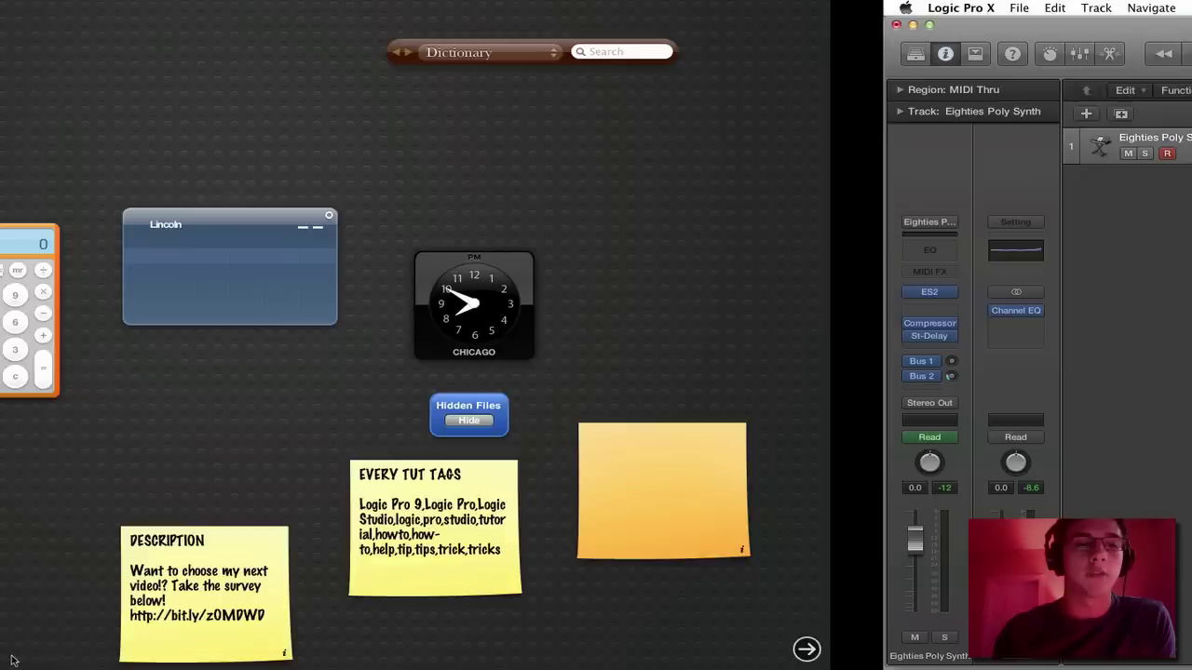
key(ctrl+Right)
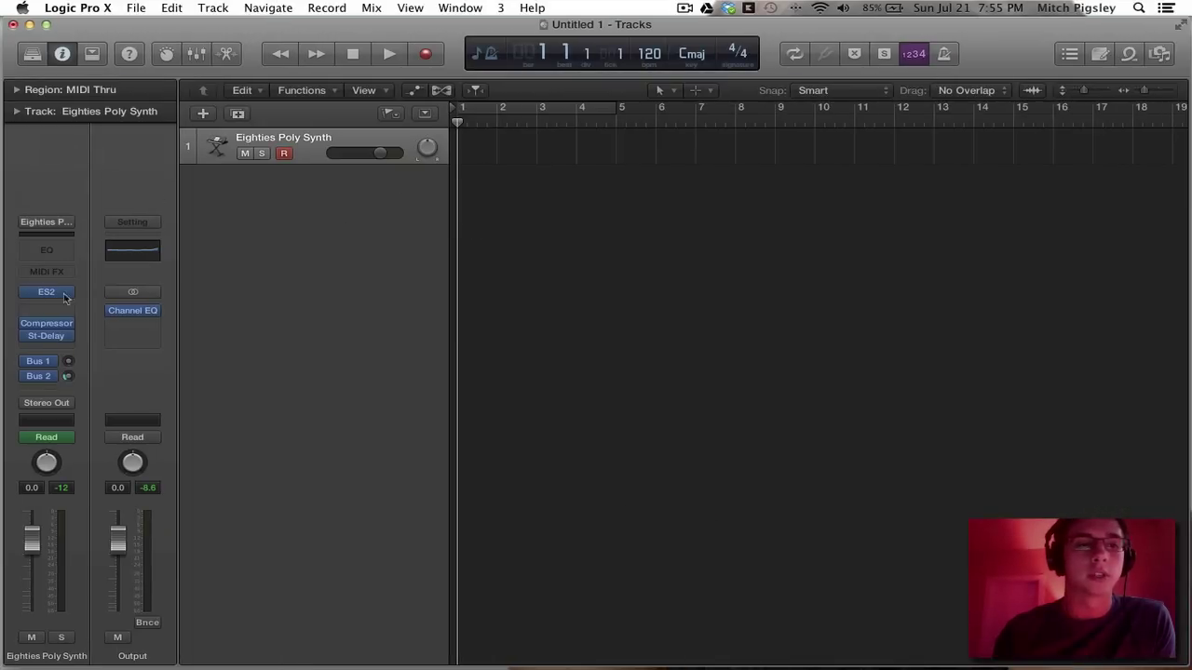
Insert the Arpeggiator MIDI effect on the Eighties Poly Synth track and switch its playback off and back on.
click(54, 276)
click(57, 292)
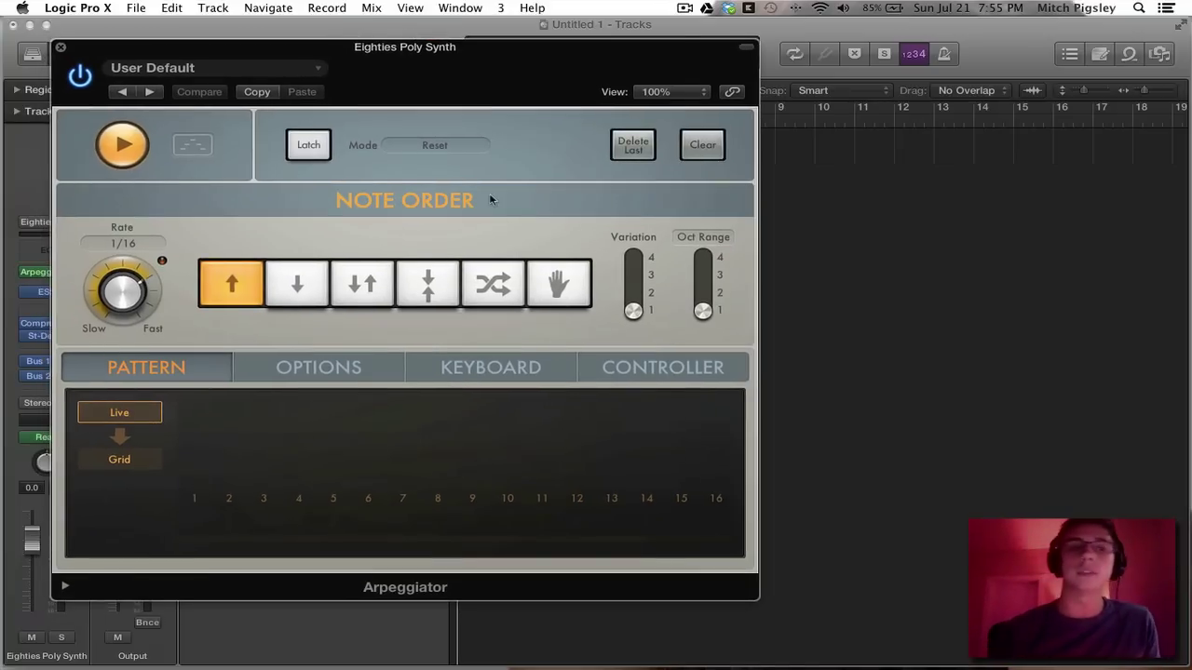
click(127, 149)
click(140, 168)
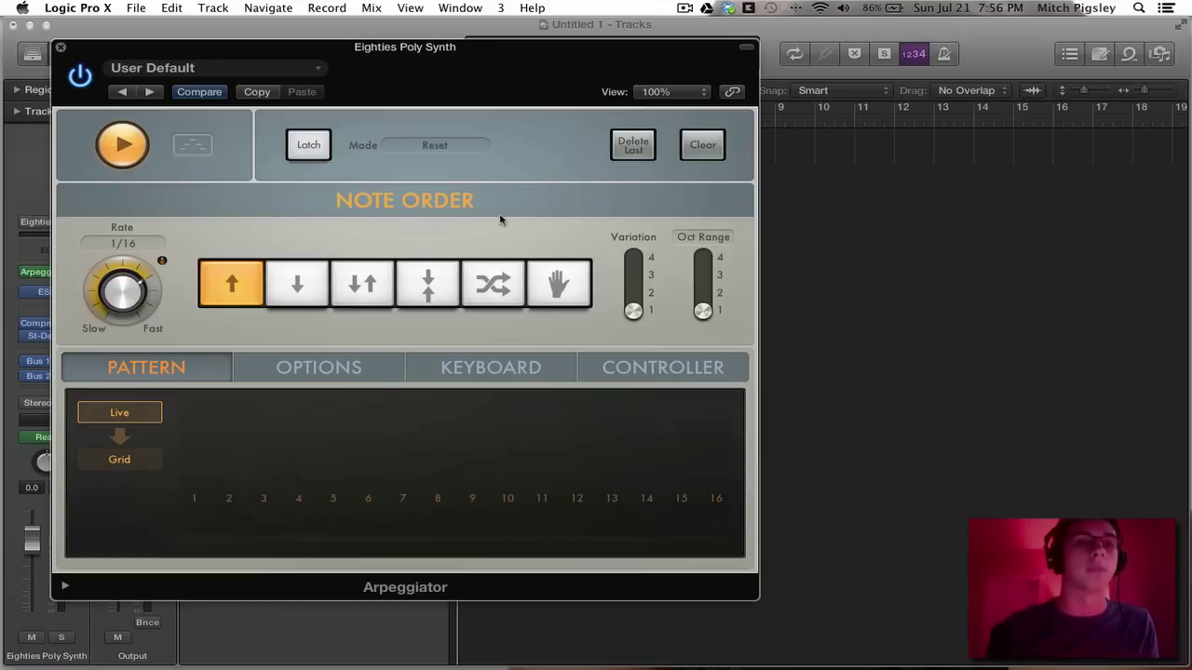
Try the Add latch mode by switching Latch on for some played notes, and turn Latch off again.
click(447, 145)
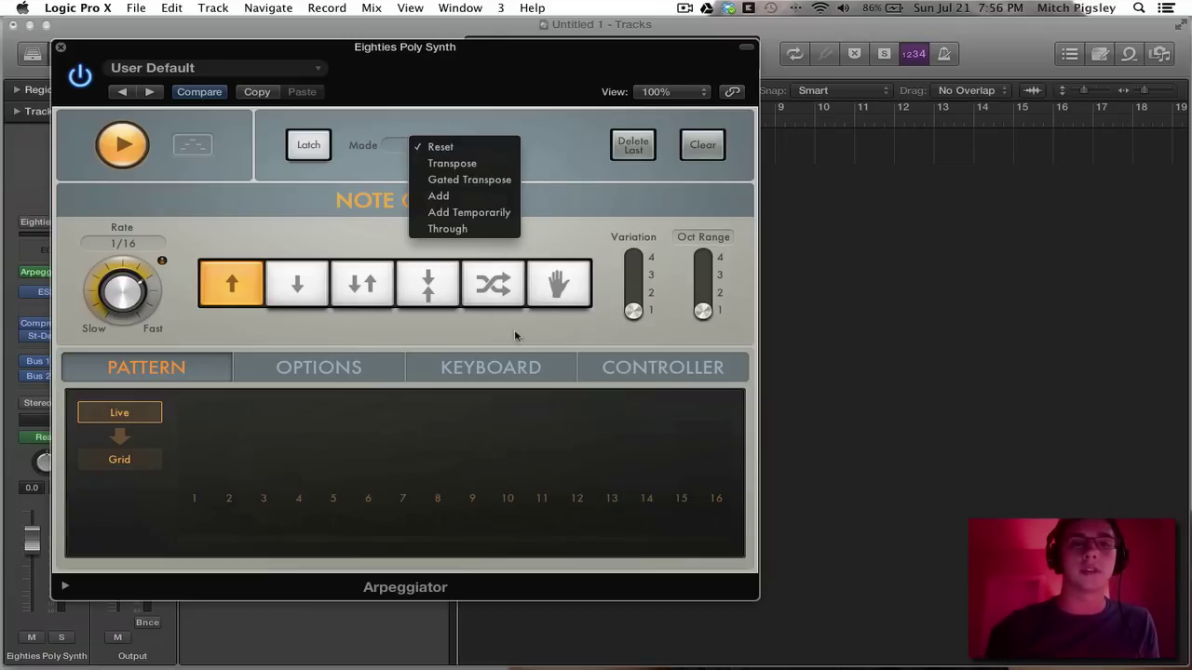
click(468, 197)
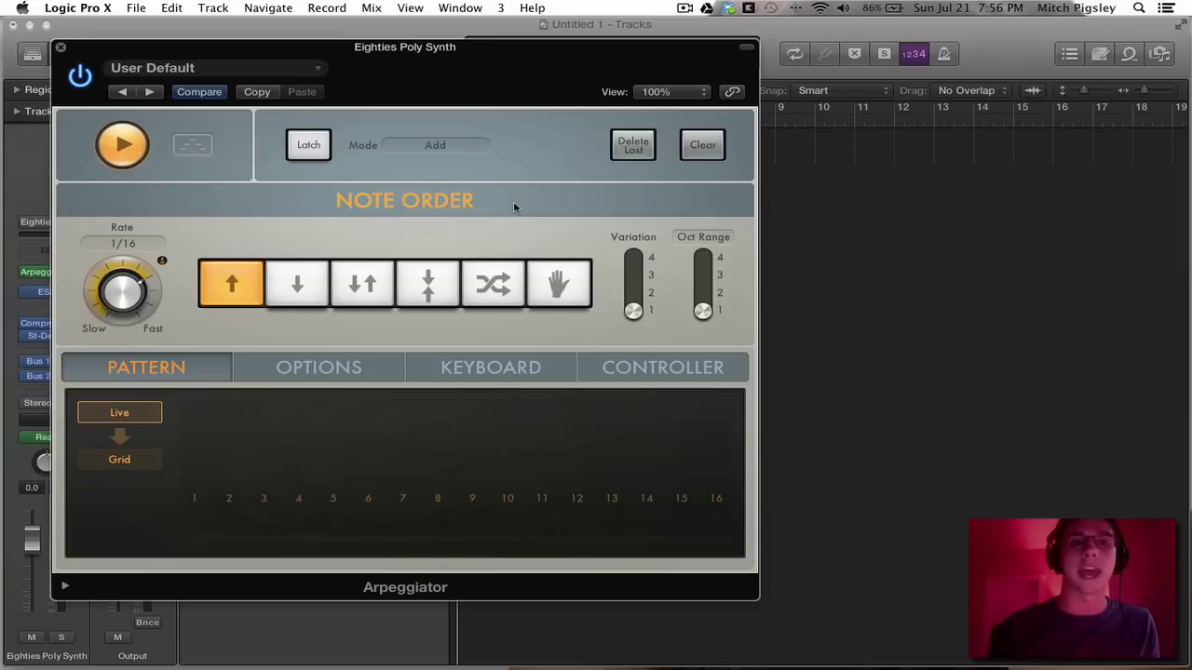
click(308, 145)
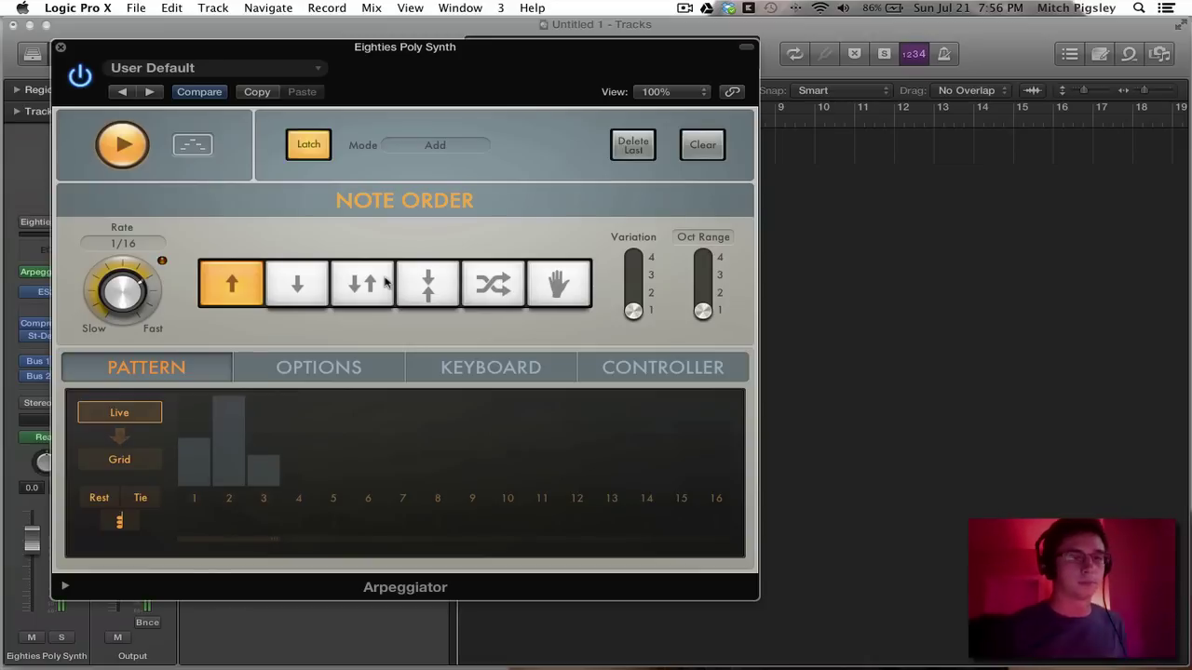
click(299, 149)
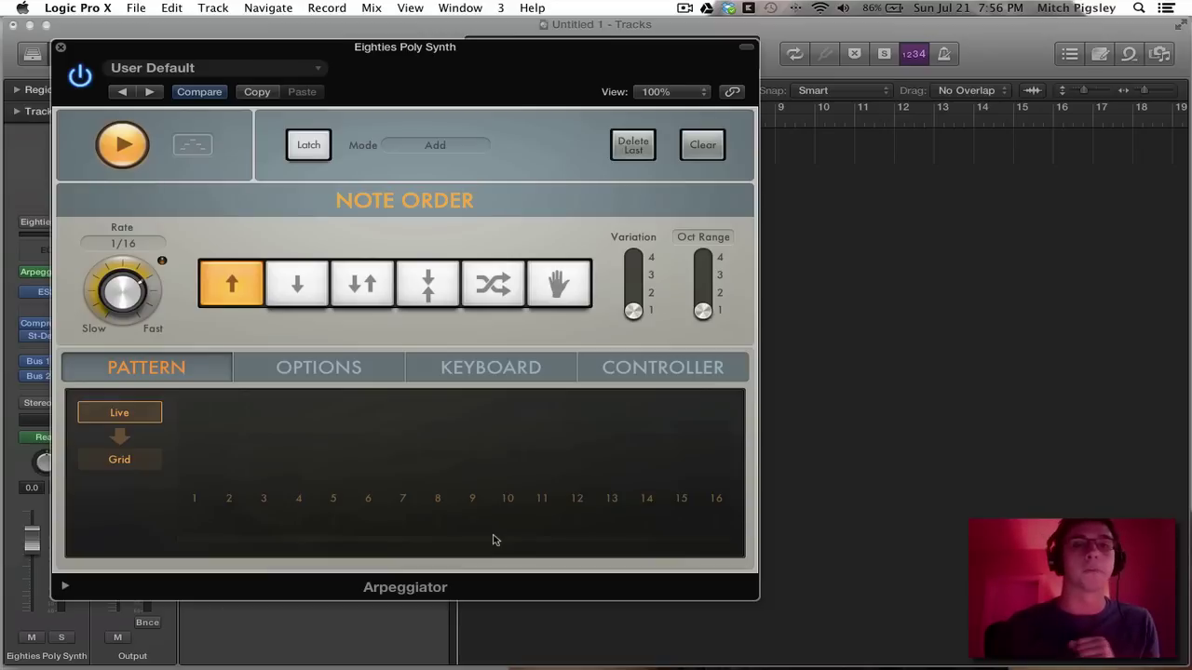
Try the Through latch mode with Latch switched on for played notes, and turn Latch off again.
click(455, 153)
click(484, 179)
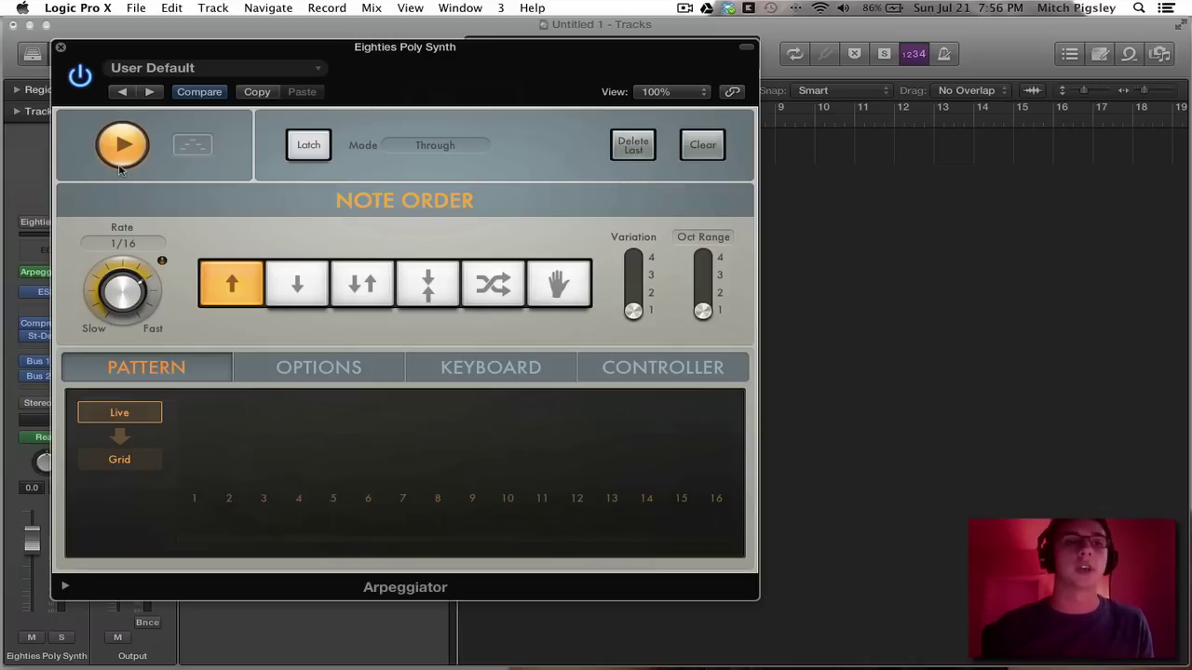
drag(525, 72, 667, 68)
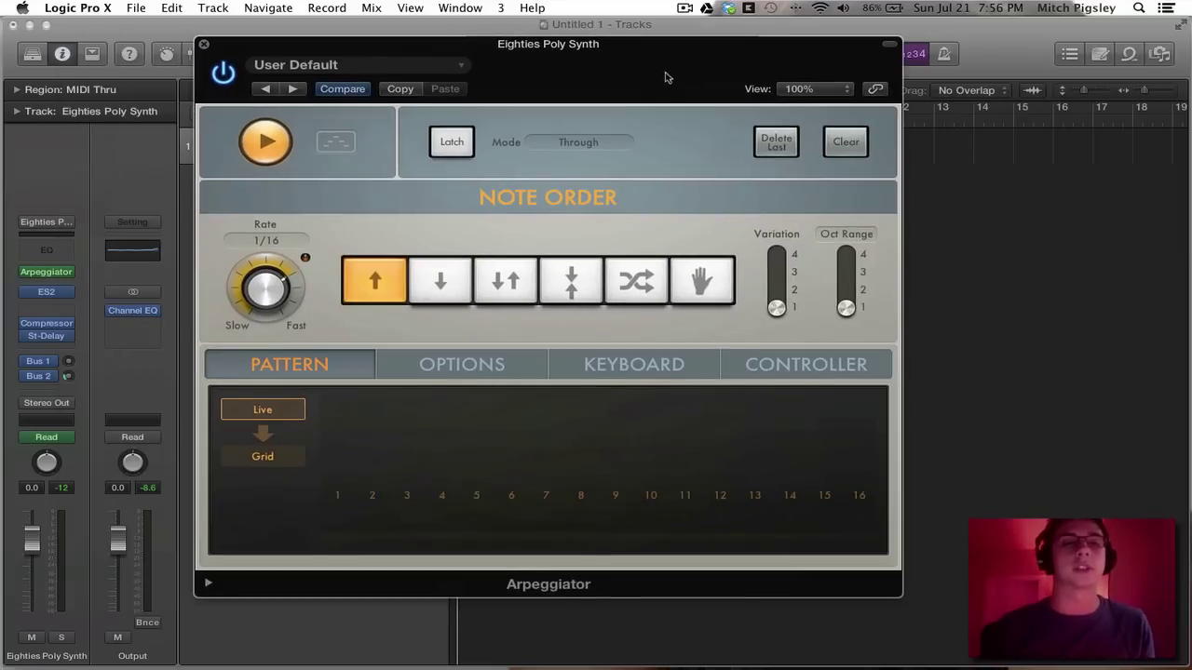
click(455, 149)
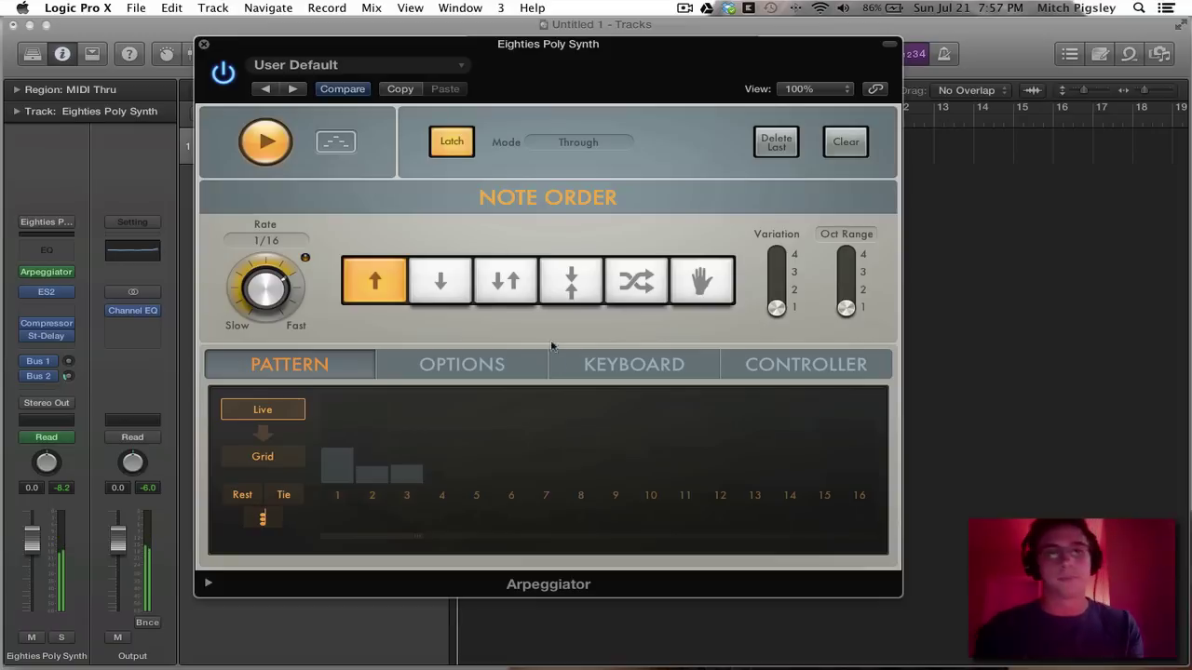
click(451, 145)
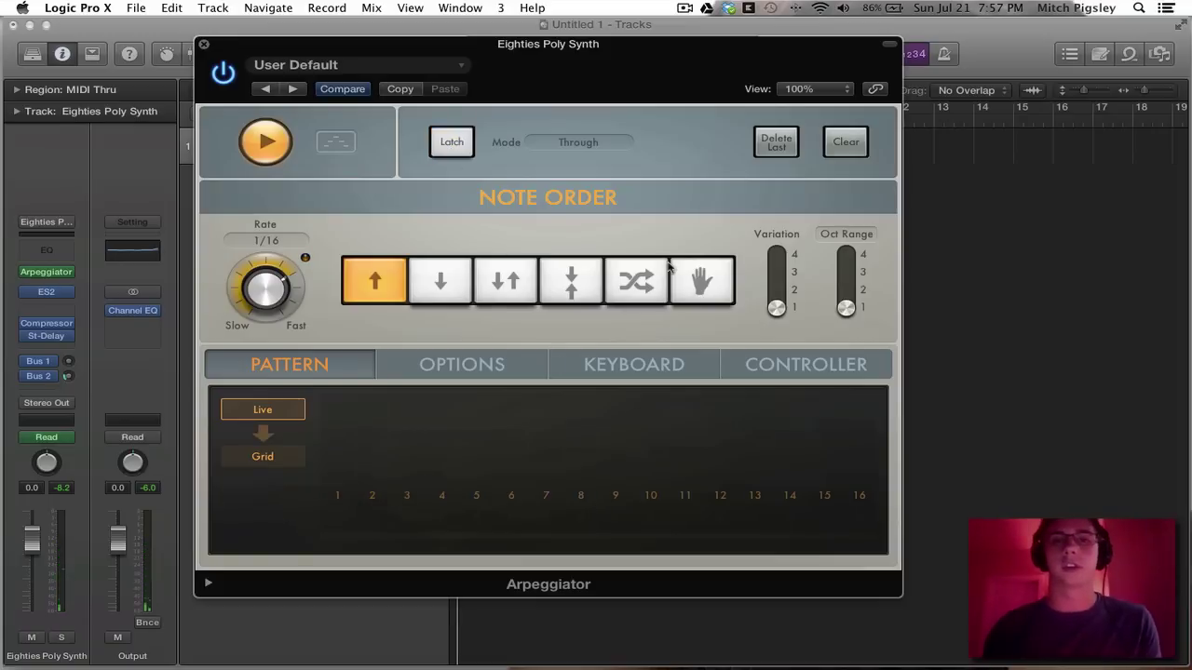
Move the Arpeggiator window clear of the track header and switch the arpeggiator's playback off and back on.
drag(610, 94, 823, 96)
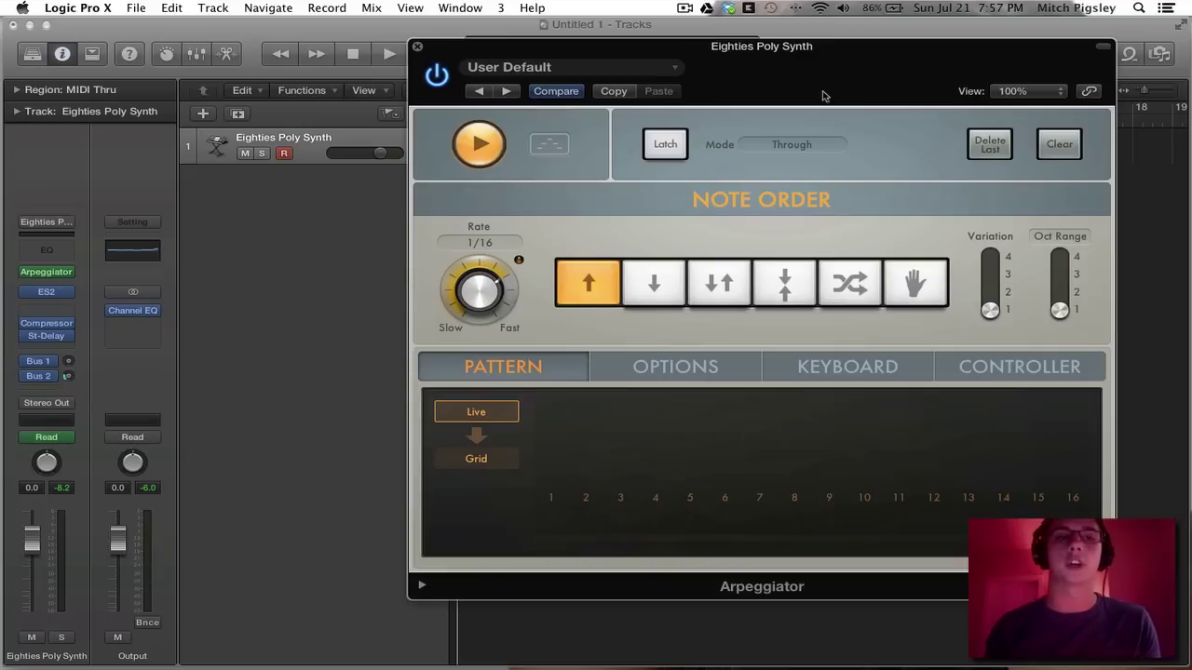
click(503, 149)
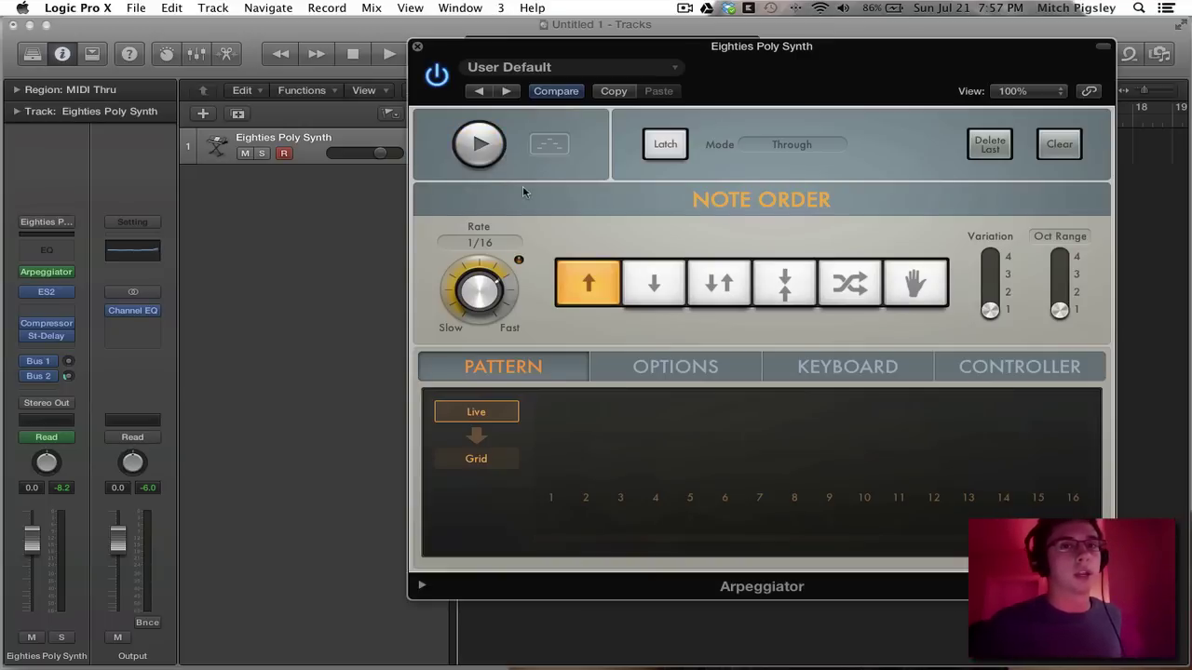
click(505, 161)
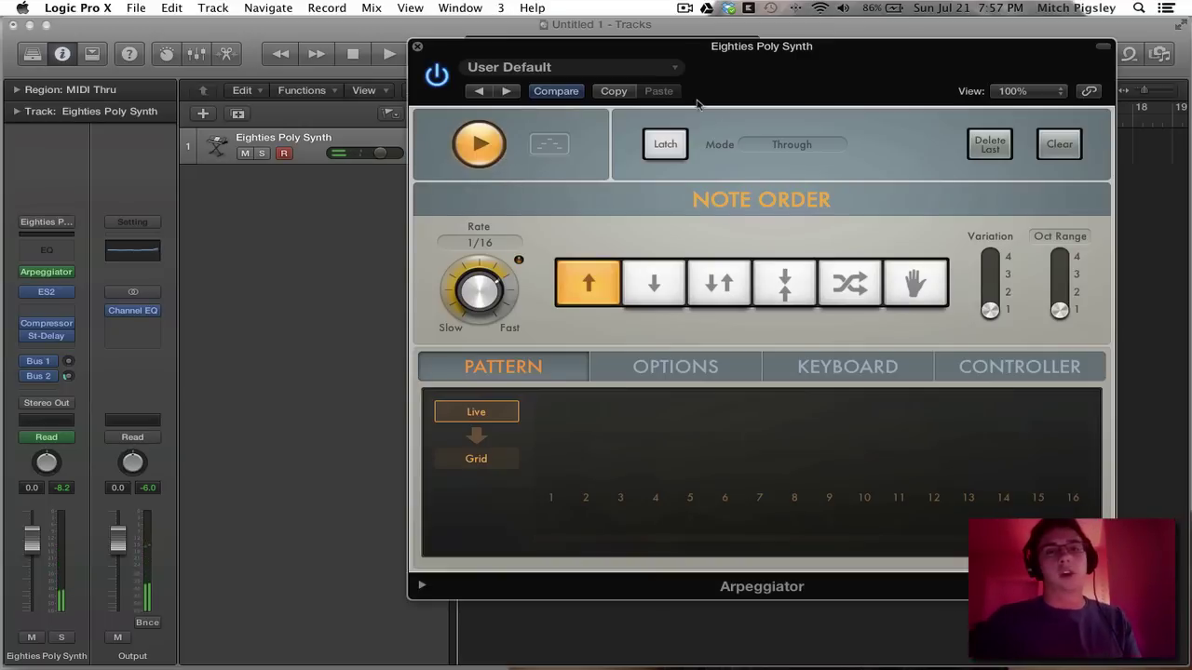
Reposition the Arpeggiator window and set the arpeggio rate to 1/8 triplet.
drag(693, 113, 547, 93)
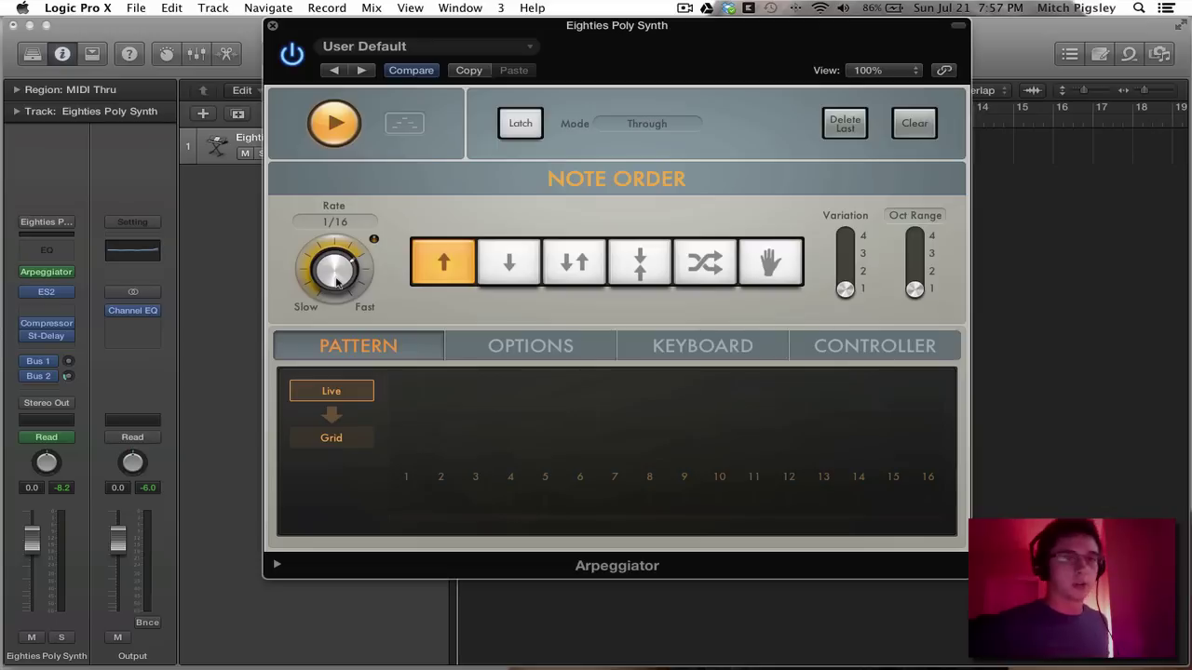
mouse_move(333, 277)
mouse_down()
mouse_move(336, 346)
mouse_move(335, 268)
mouse_move(329, 296)
mouse_up()
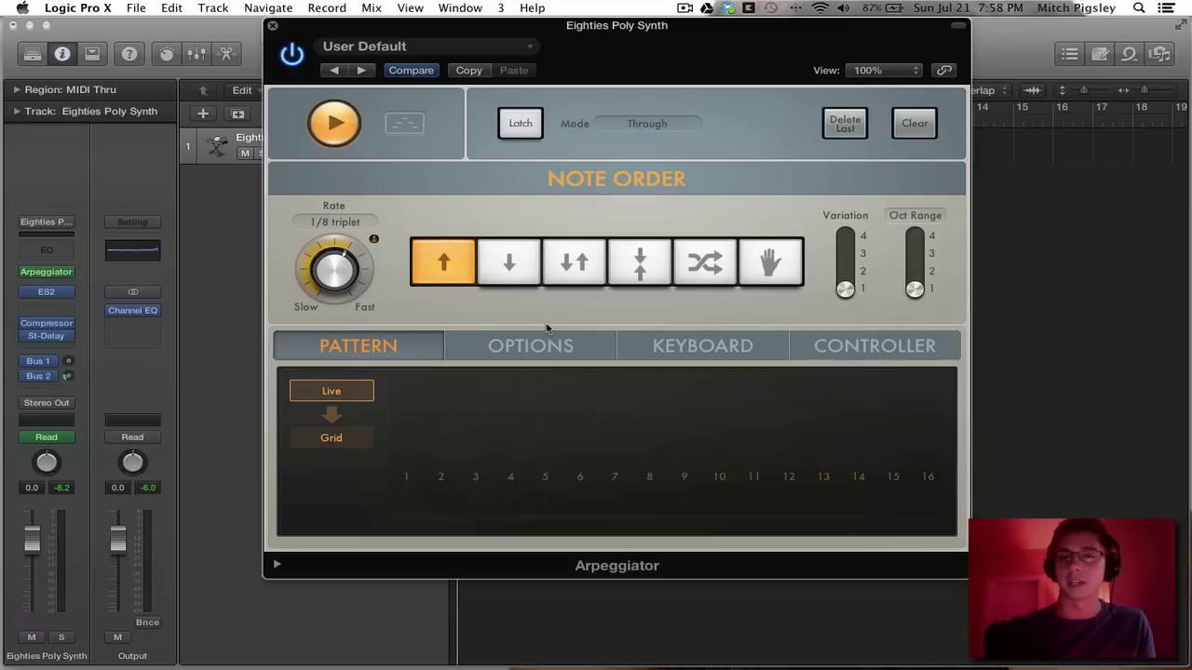
Go through the up-down, outside-in, random and as-played note orders and return to the ascending order.
click(559, 261)
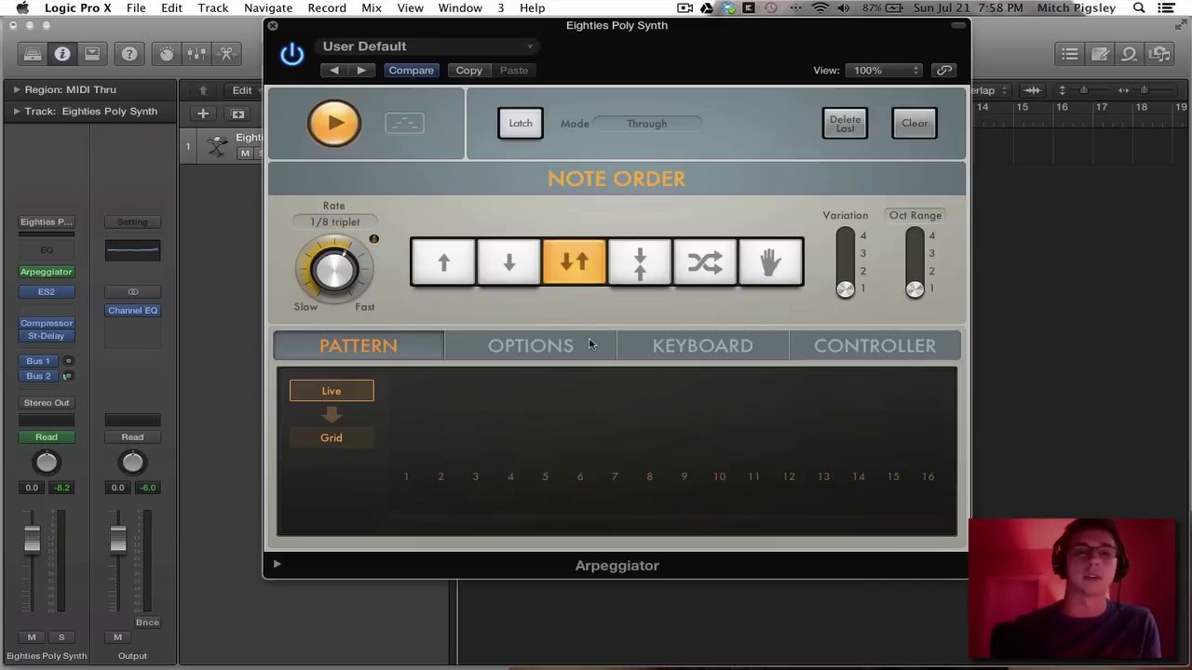
click(652, 277)
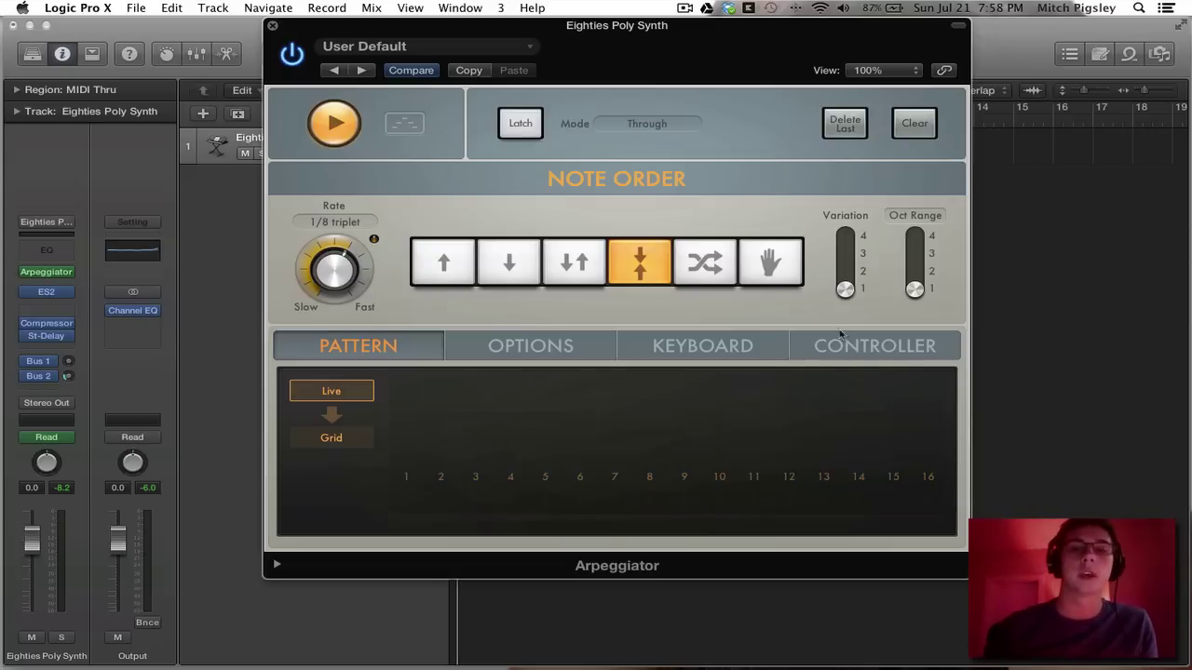
click(703, 268)
click(765, 280)
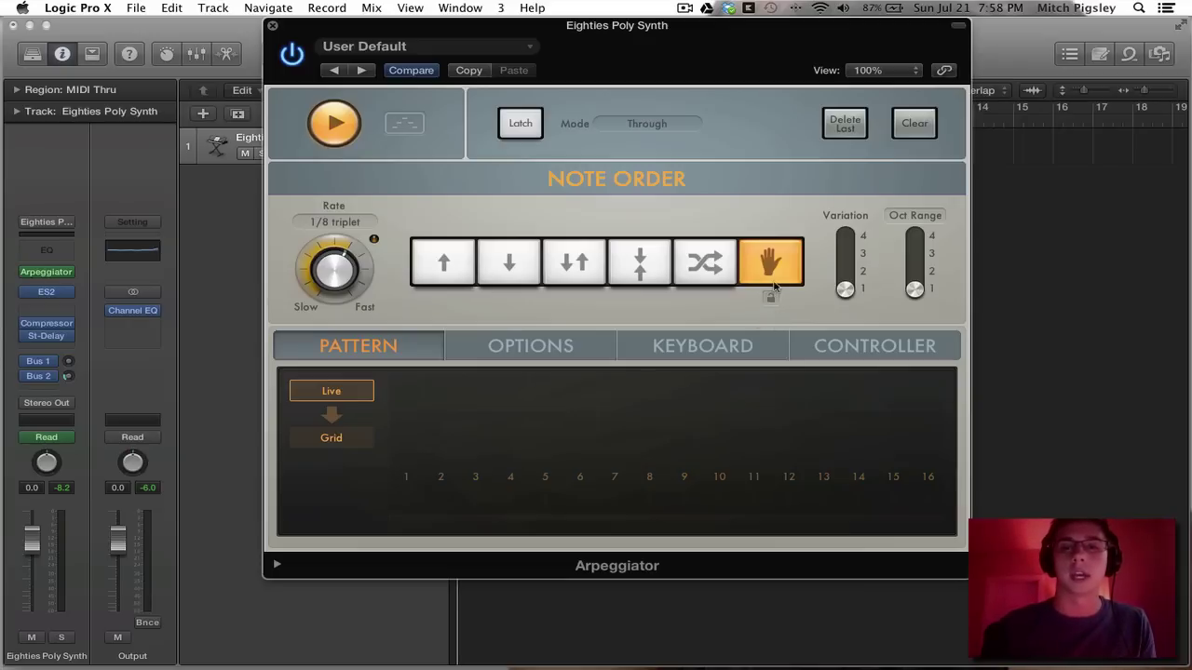
click(447, 277)
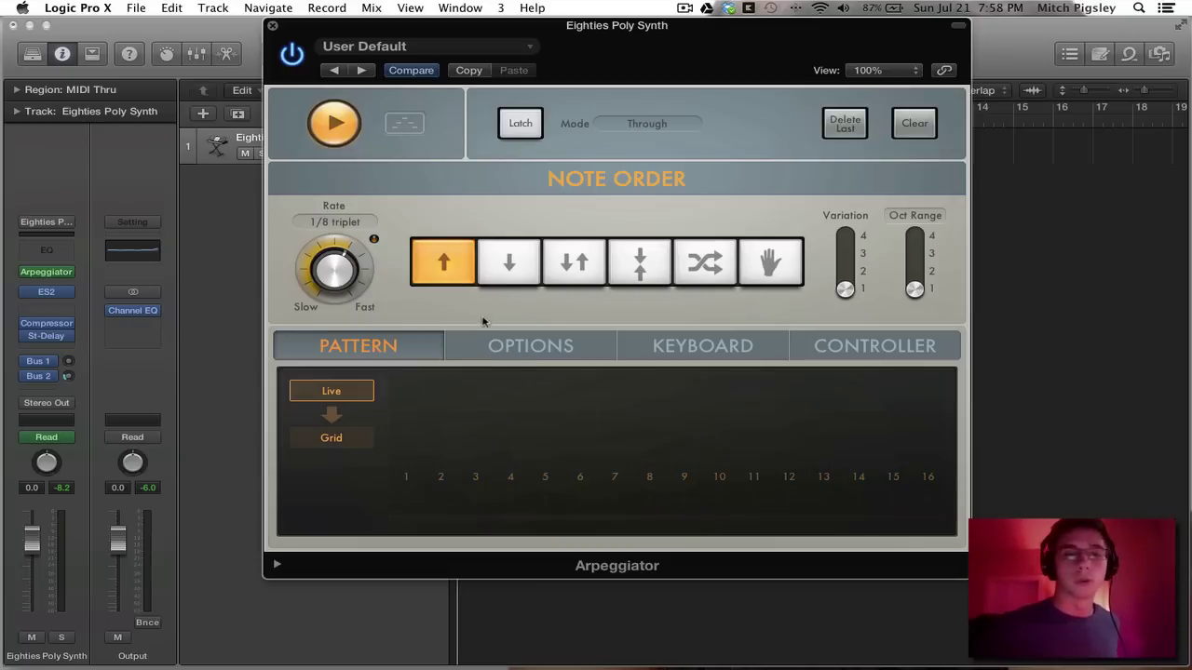
Turn Latch on and set the latch mode to Add for holding a played chord.
click(520, 123)
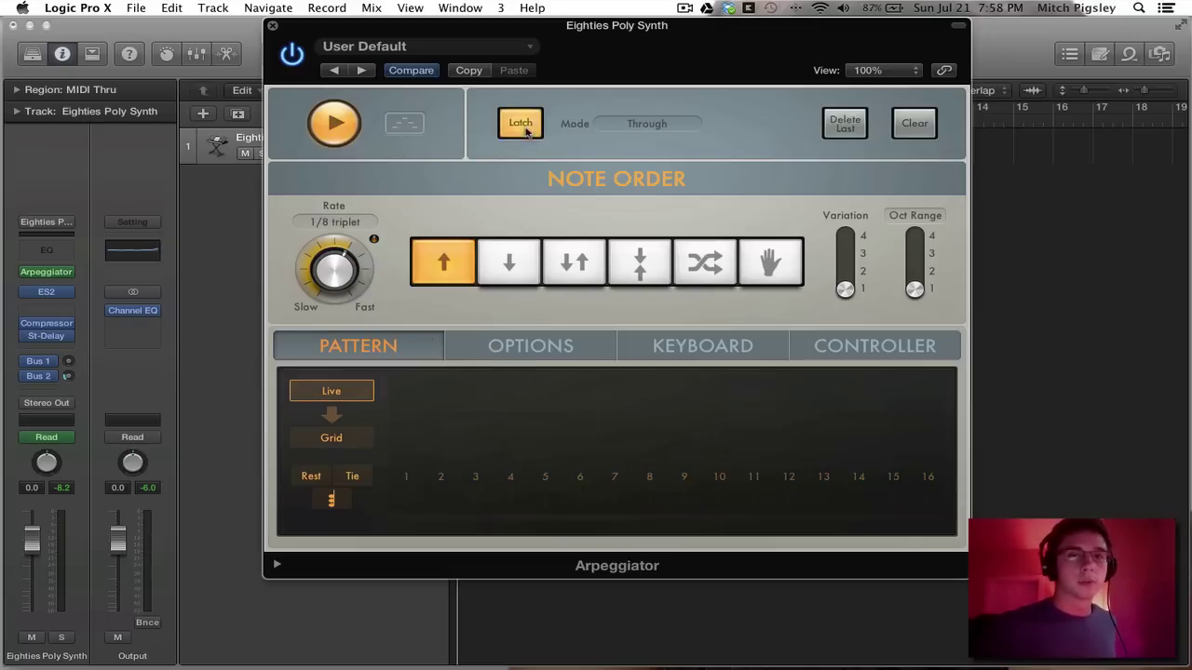
click(647, 123)
click(652, 90)
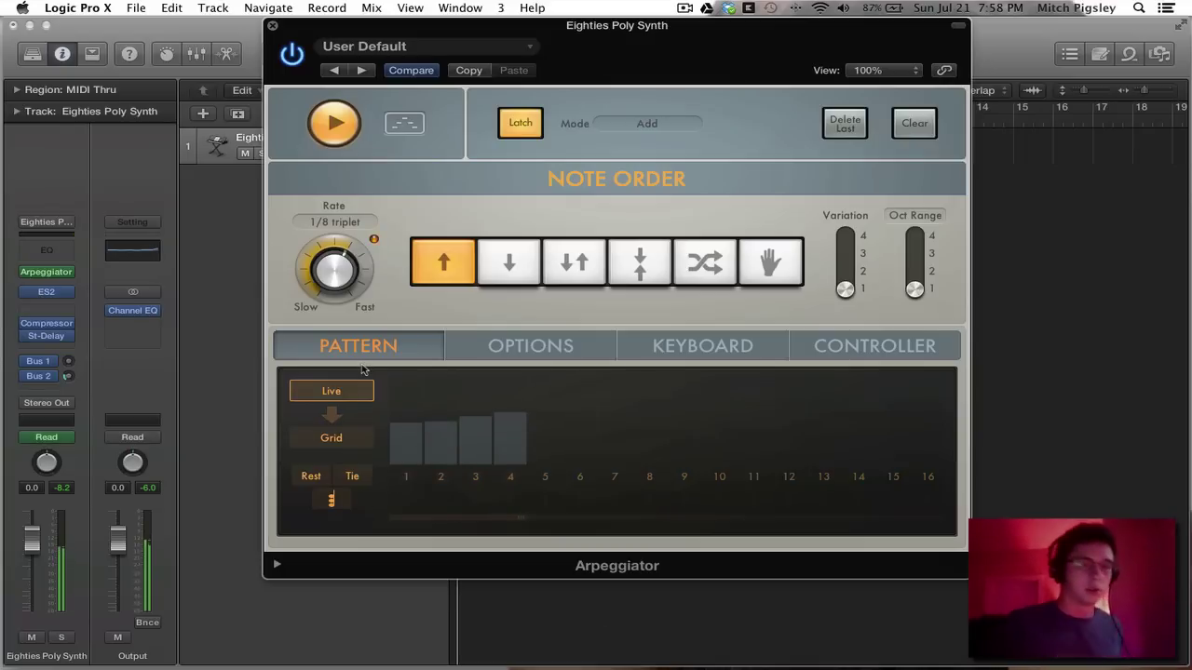
Audition the down, up-down and outside-in note orders on the latched chord, choose random, and turn Latch off.
click(509, 268)
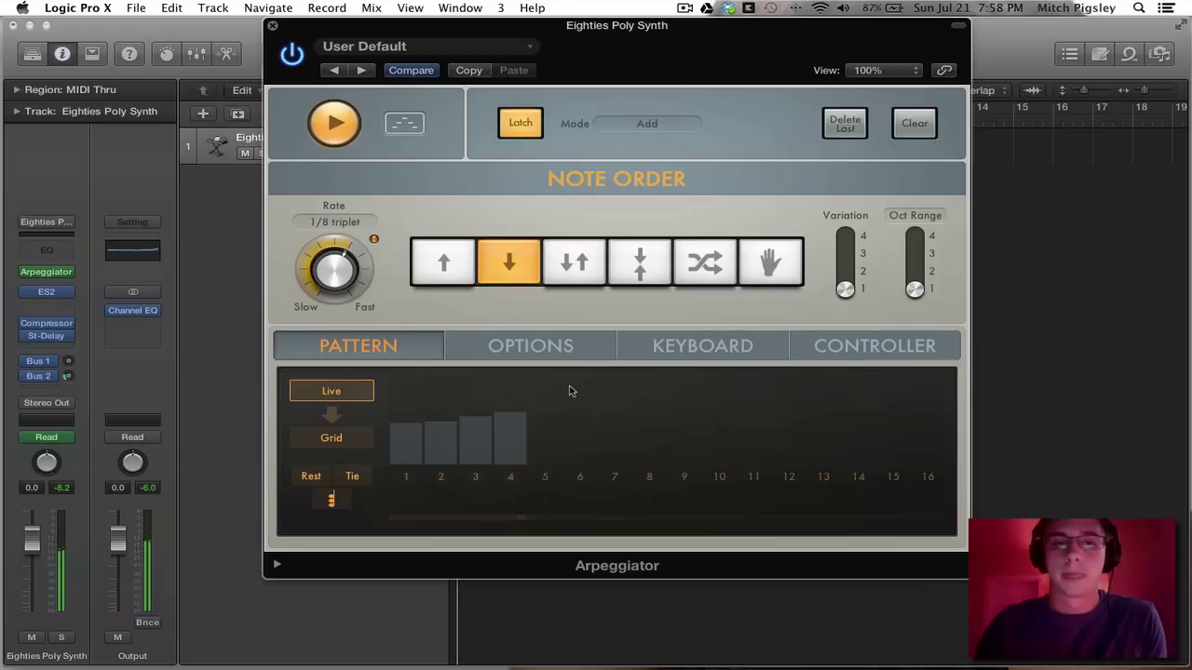
click(579, 277)
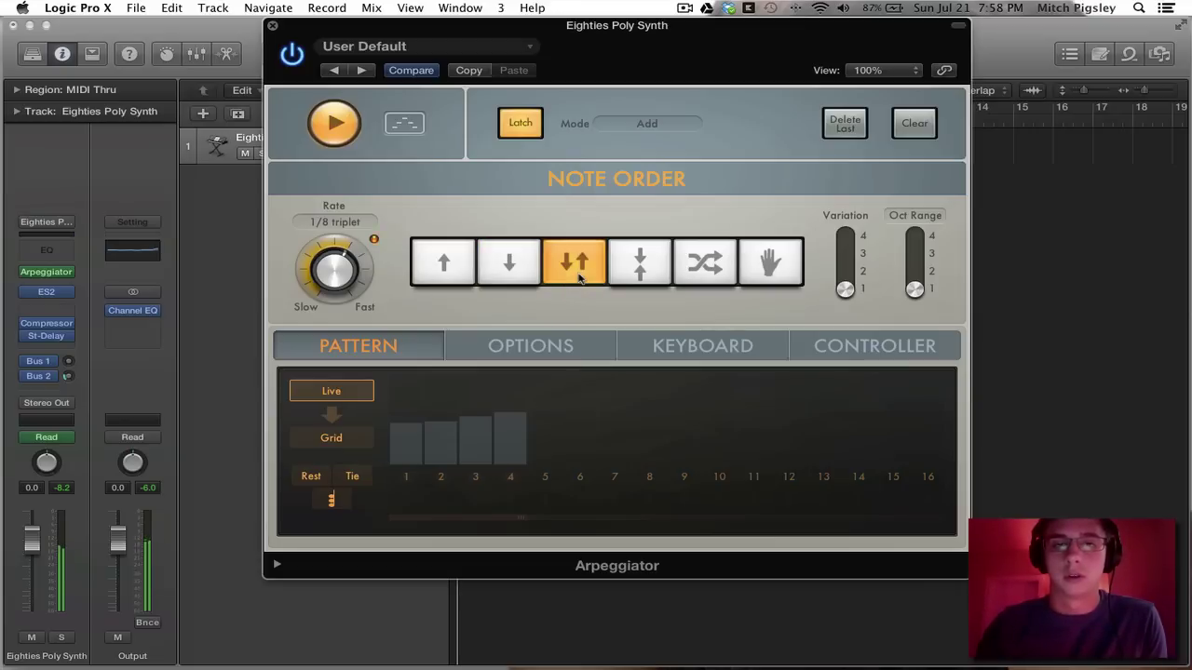
click(642, 271)
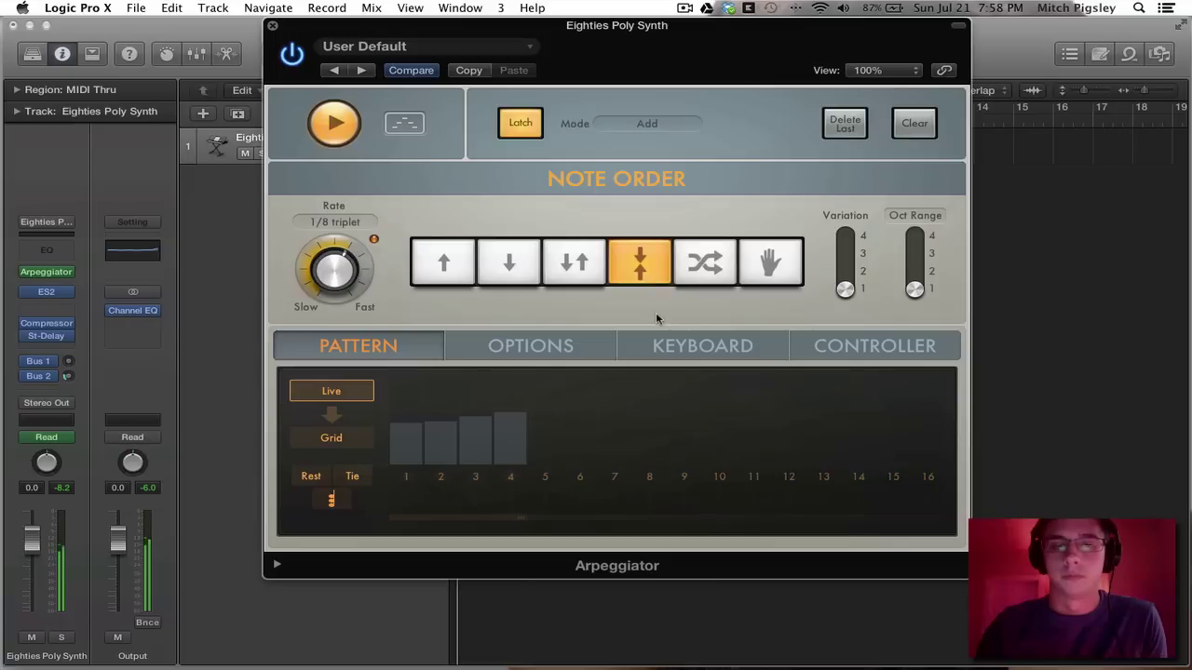
click(708, 278)
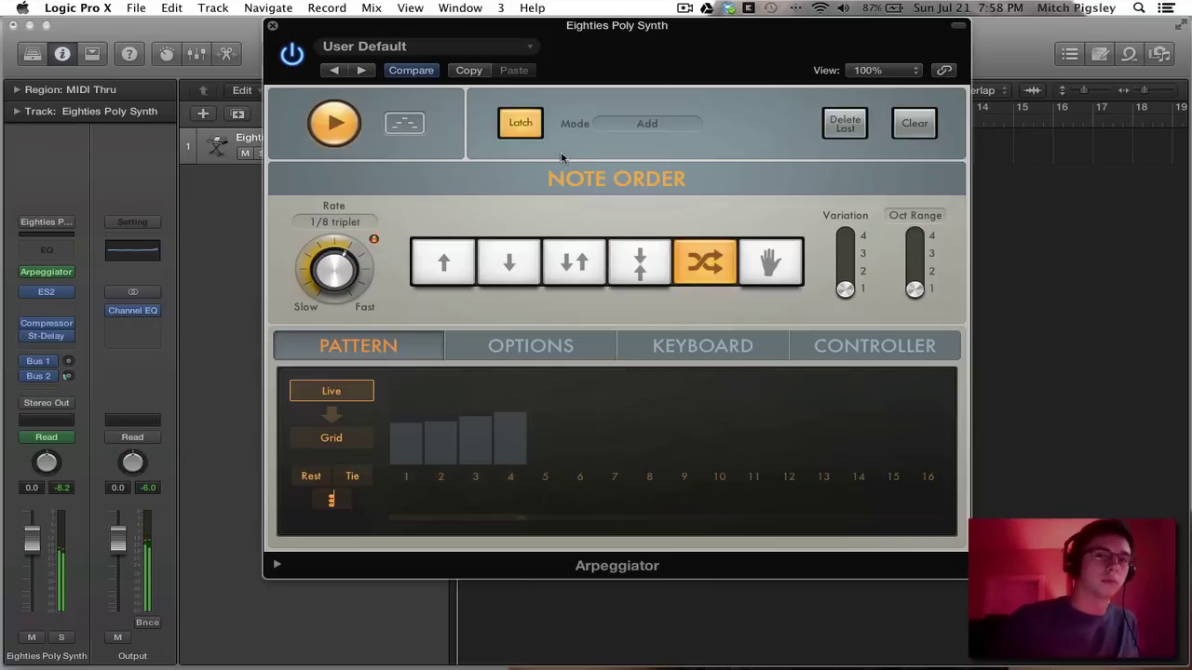
click(521, 123)
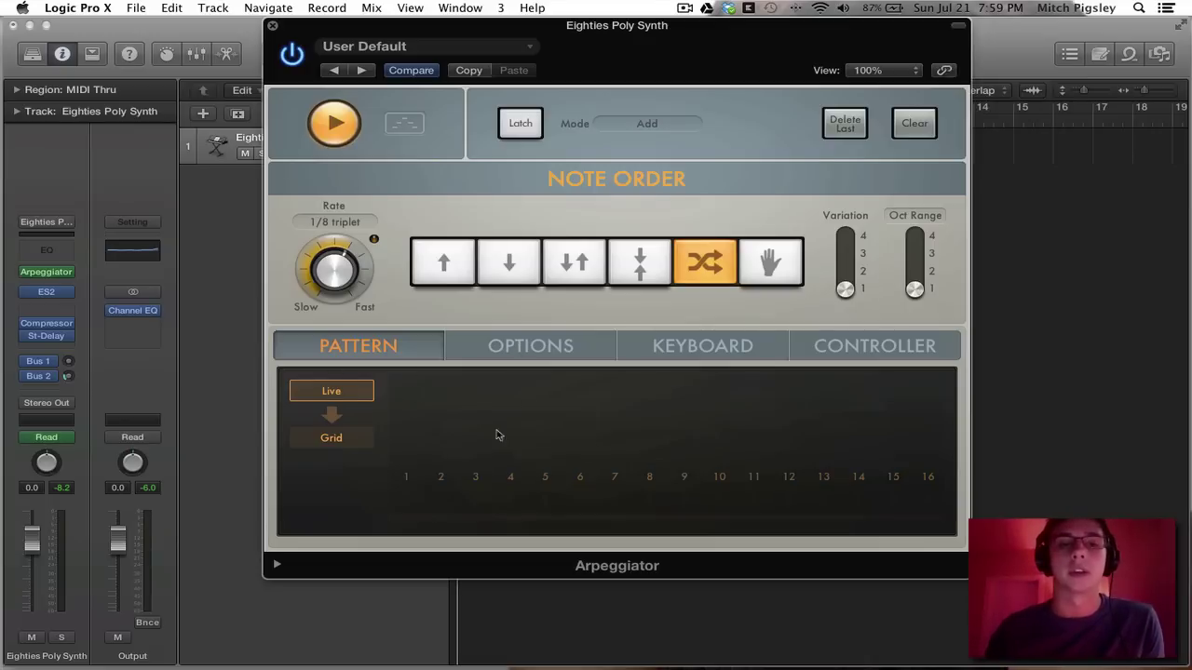
Switch the arpeggiator pattern to Grid and draw velocity bars of varying height across steps 1 to 13.
click(333, 443)
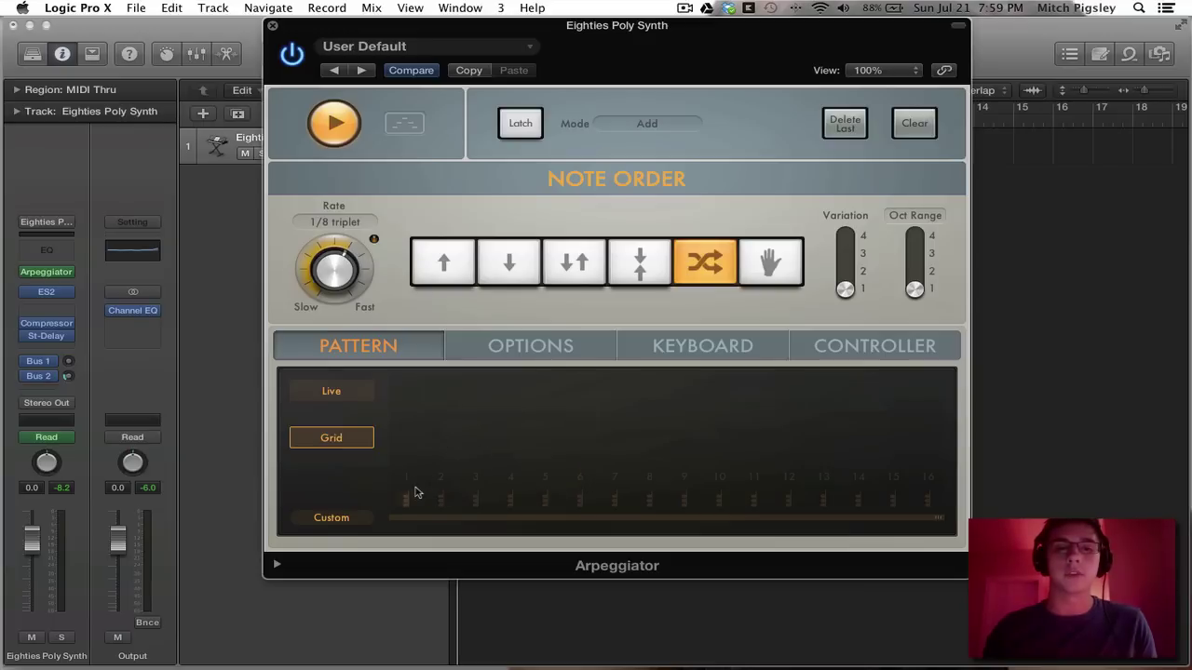
mouse_move(410, 481)
mouse_down()
mouse_move(572, 481)
mouse_move(626, 511)
mouse_up()
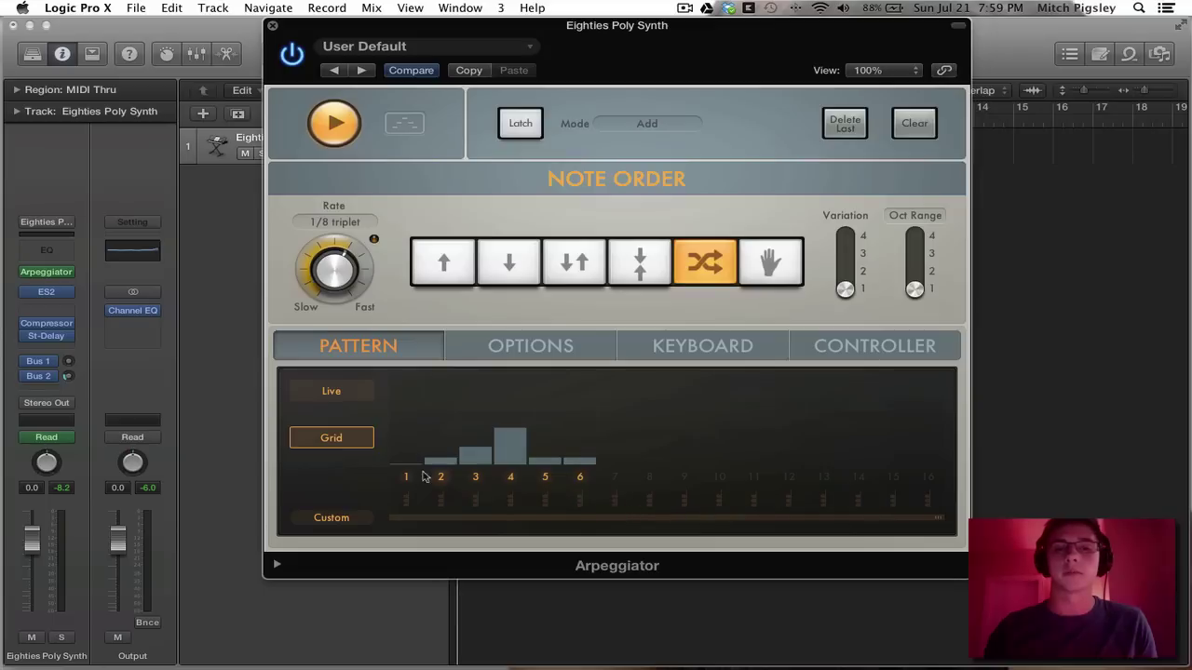
mouse_move(406, 498)
mouse_down()
mouse_move(586, 500)
mouse_move(599, 513)
mouse_up()
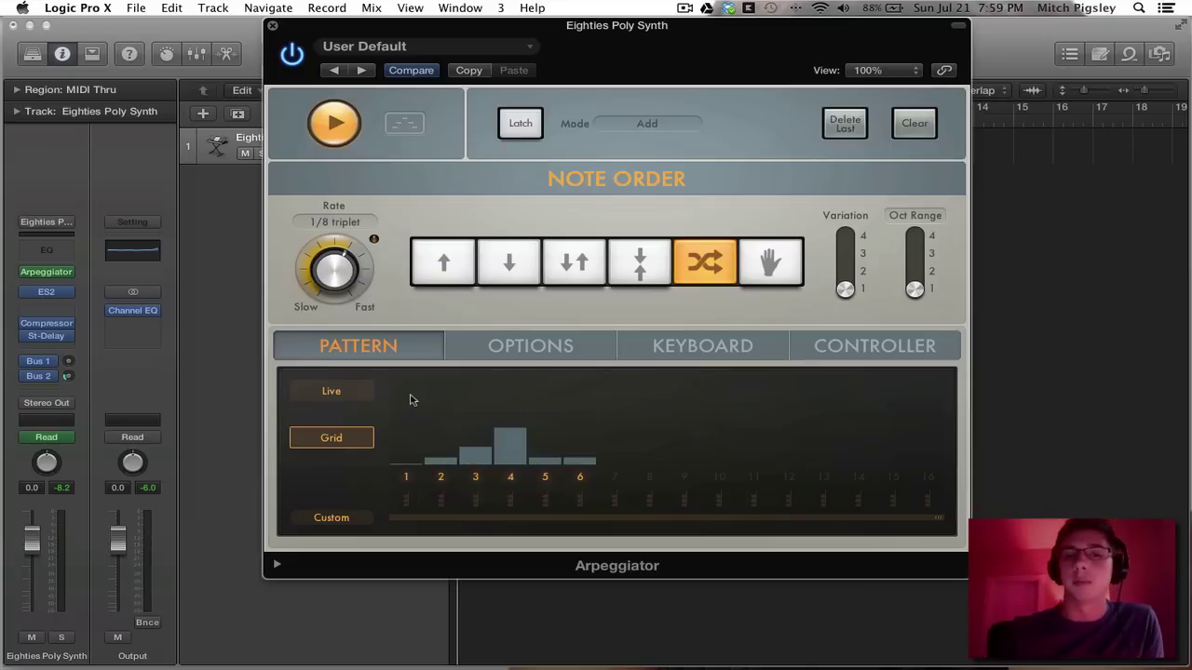
mouse_move(409, 399)
mouse_down()
mouse_move(418, 412)
mouse_move(623, 434)
mouse_move(859, 403)
mouse_move(823, 379)
mouse_up()
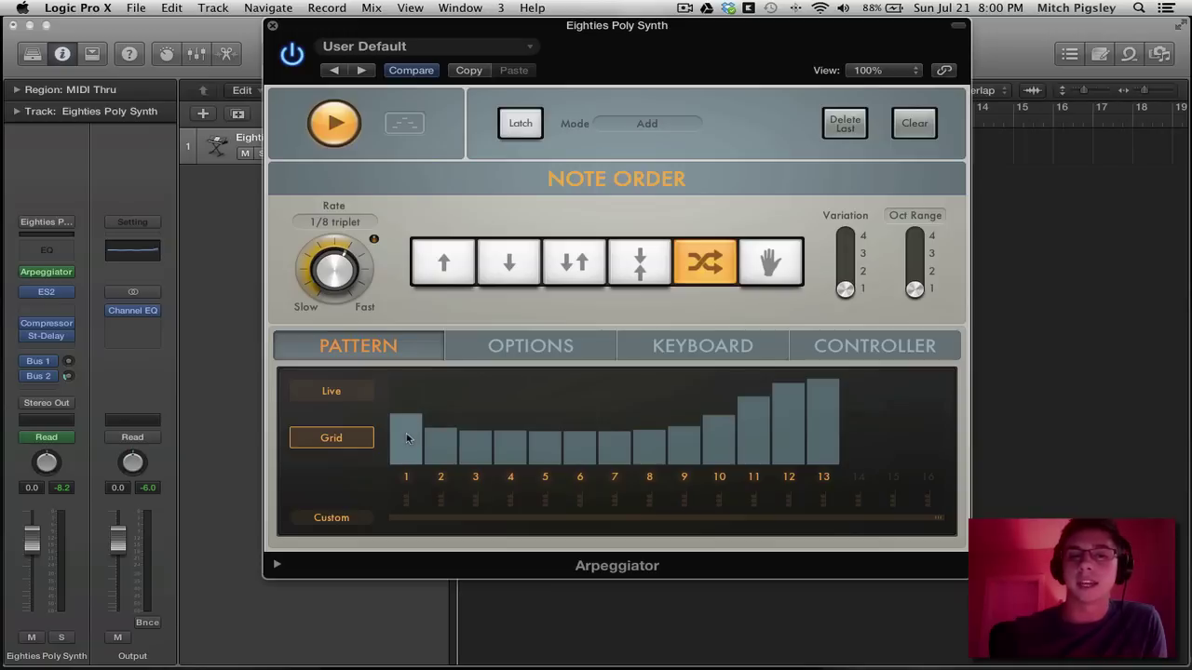
Tie pattern steps 1 to 7 into one long note and shorten it back to step 1 alone.
mouse_move(413, 438)
mouse_down()
mouse_move(631, 430)
mouse_move(621, 444)
mouse_up()
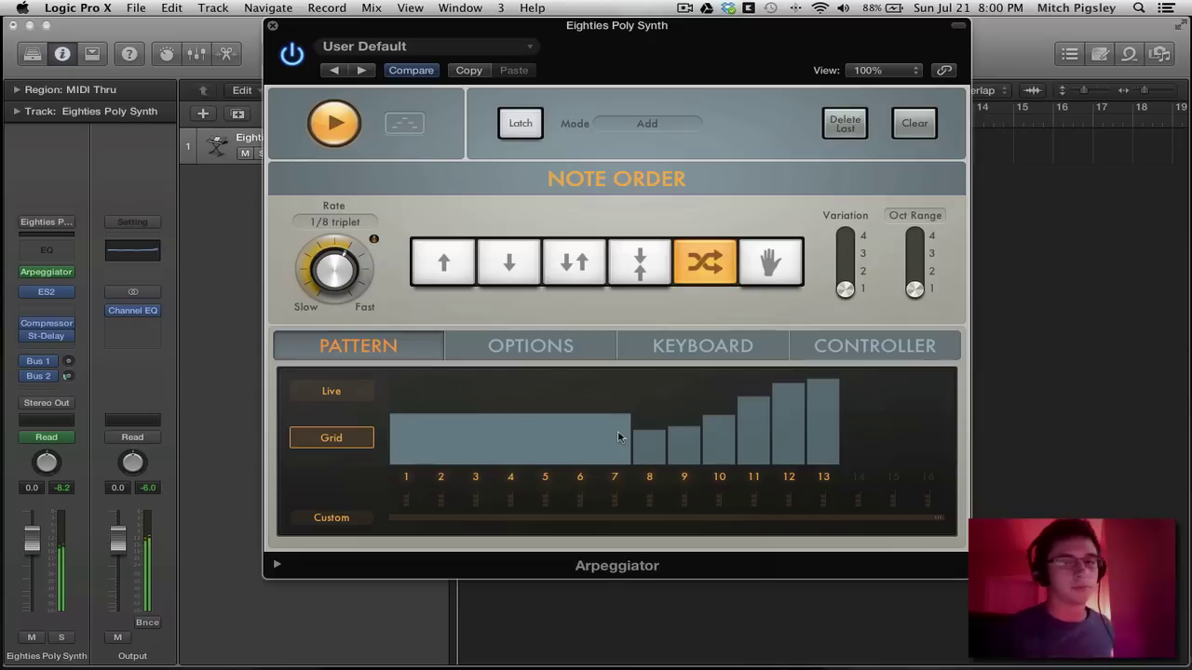
drag(512, 438, 410, 433)
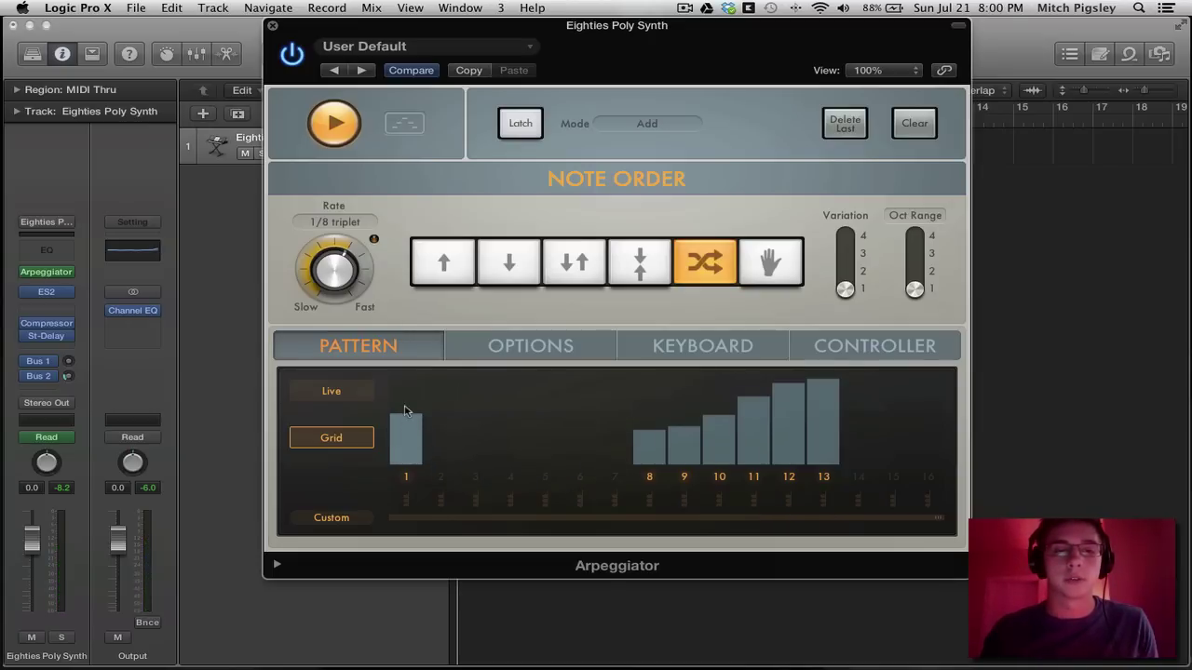
Re-enable step 7 and tie steps 2 to 6 of the grid pattern into one long note.
click(612, 434)
drag(578, 430, 445, 412)
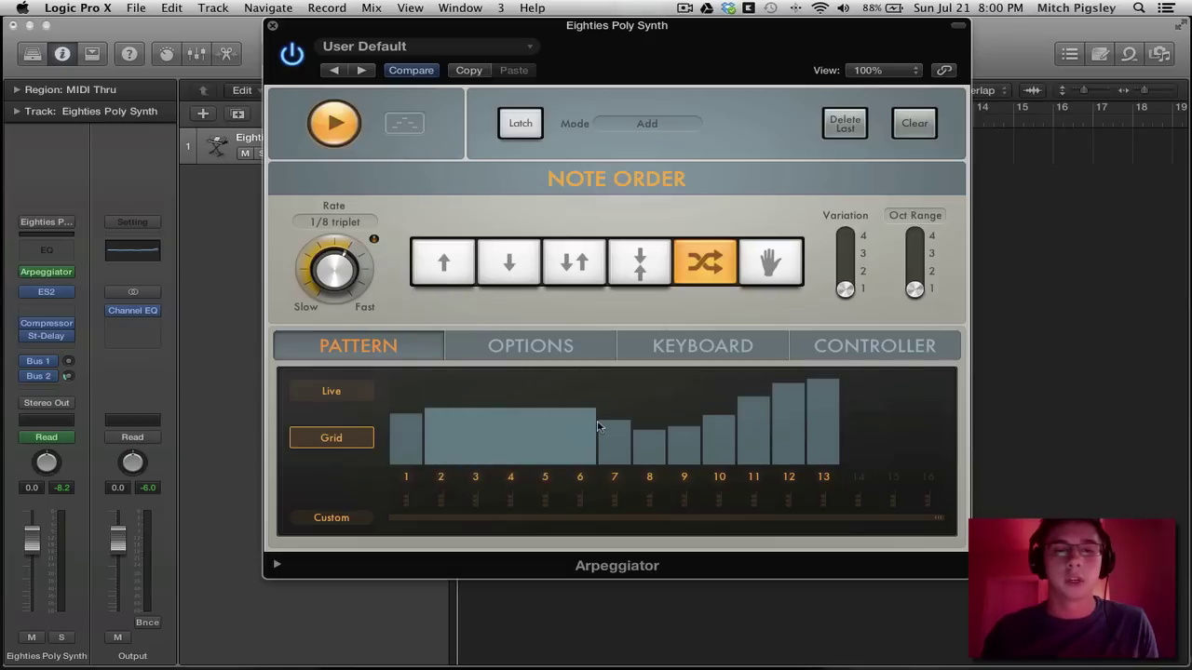
Split the long tied note across grid steps 2 to 6 back into separate steps with varying velocity heights.
click(579, 428)
click(578, 426)
click(442, 431)
click(475, 404)
click(510, 408)
click(544, 433)
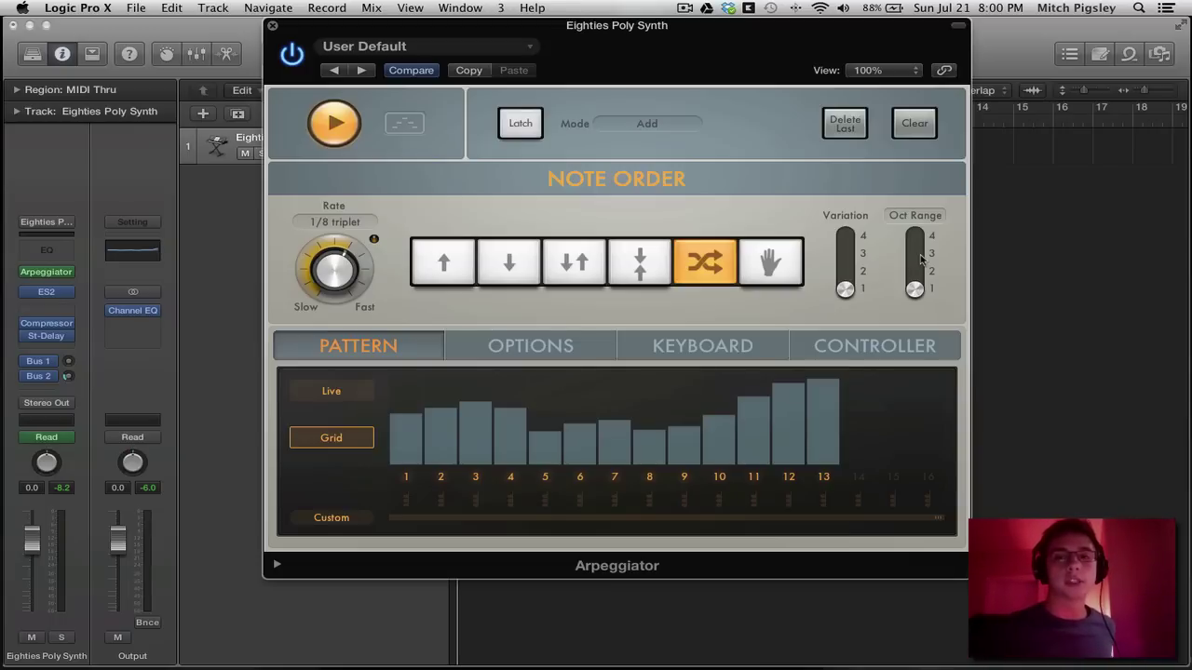
Raise the arpeggio's octave range through 2 and 3 to 4, and its variation through 3 to 4.
click(920, 271)
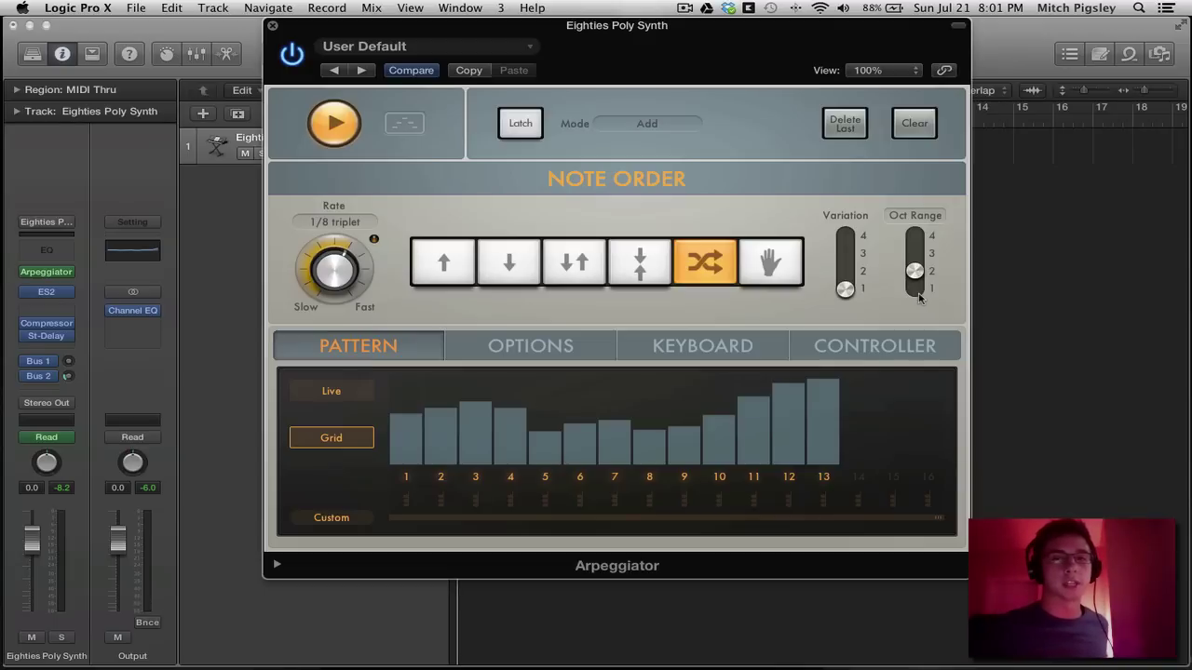
drag(915, 290, 914, 276)
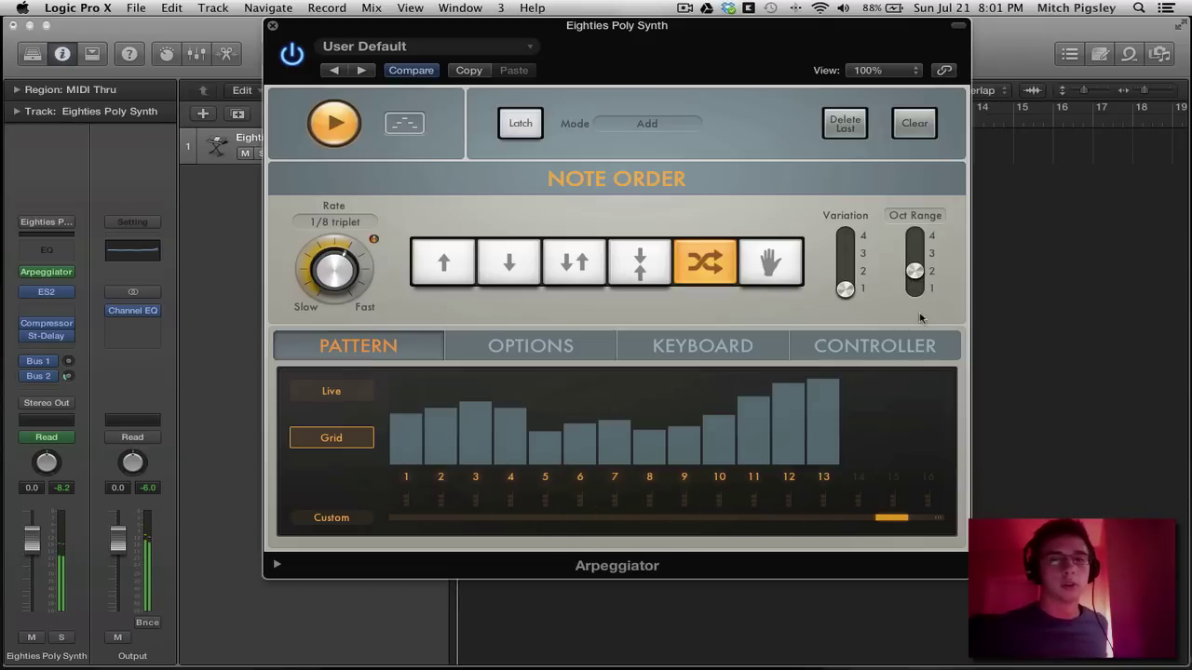
drag(915, 273, 915, 255)
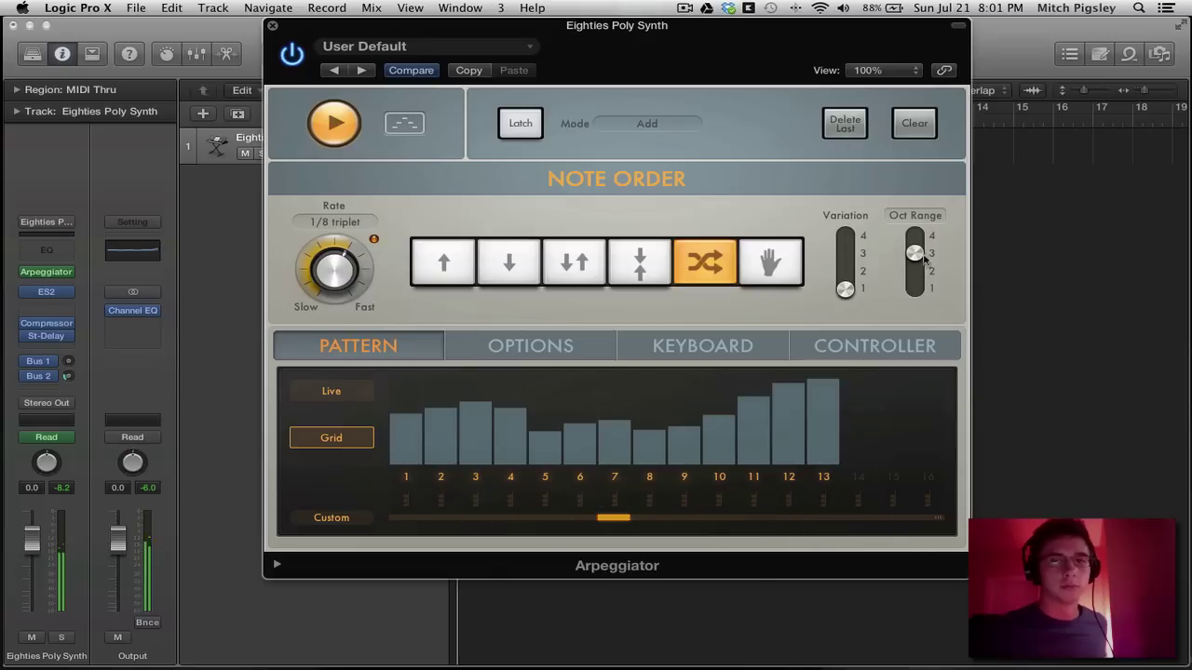
drag(922, 251, 917, 235)
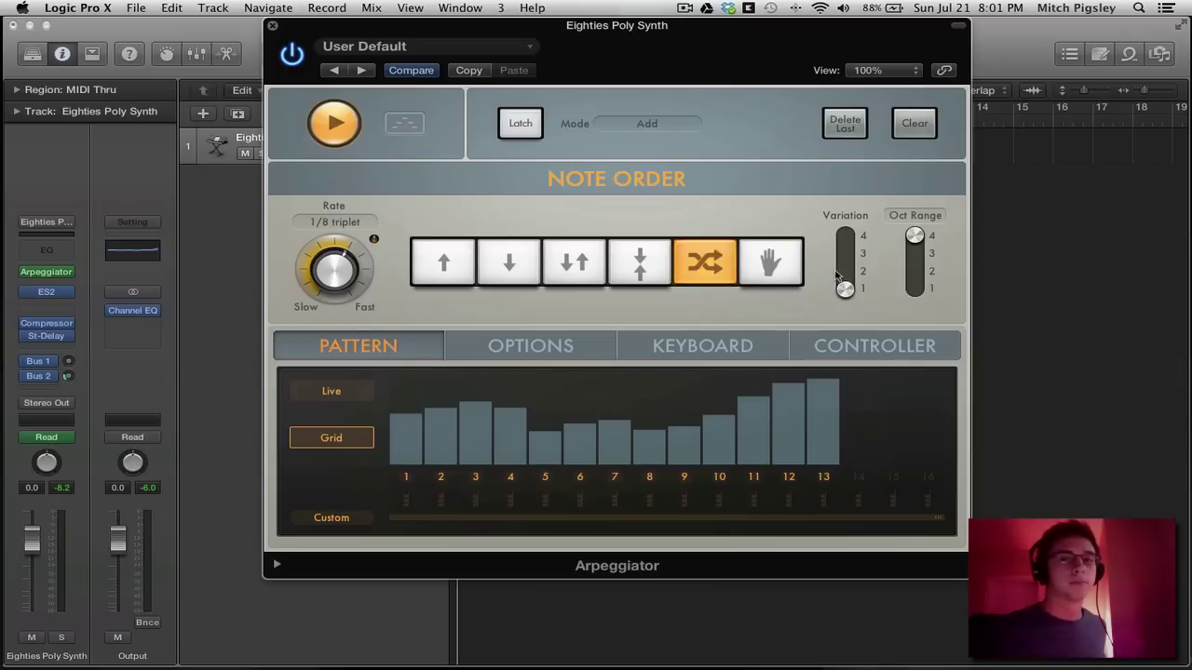
drag(844, 287, 846, 259)
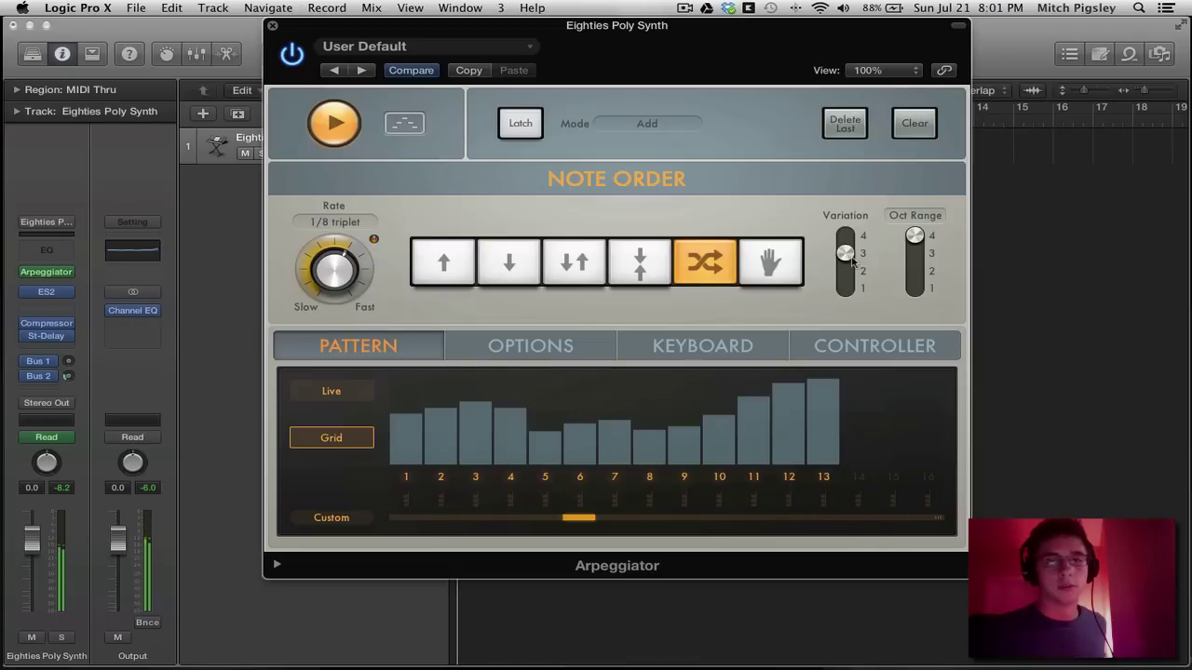
drag(847, 254, 847, 236)
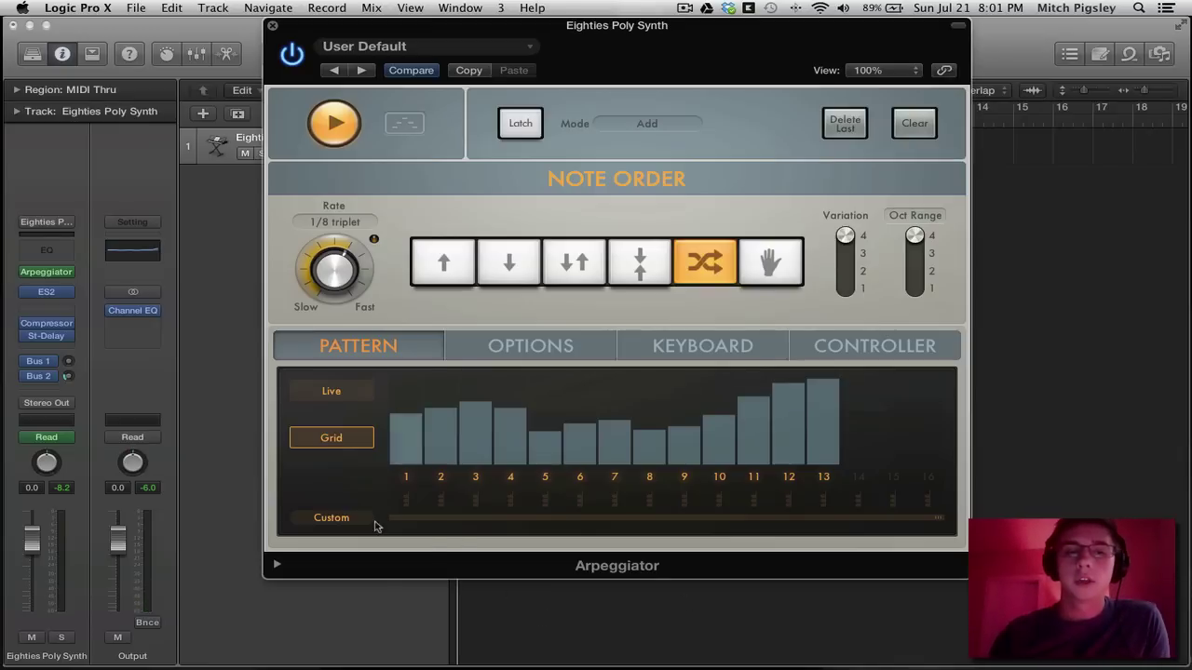
Load the Grooving Velocity 02 preset into the arpeggiator's grid pattern.
click(334, 519)
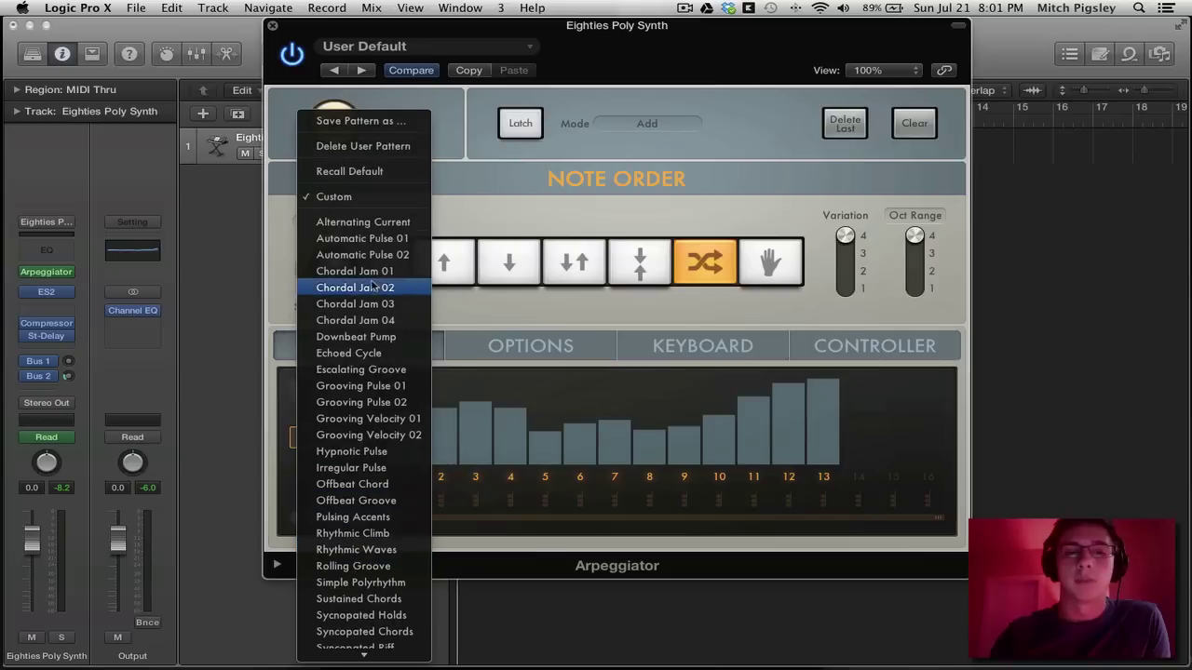
click(363, 435)
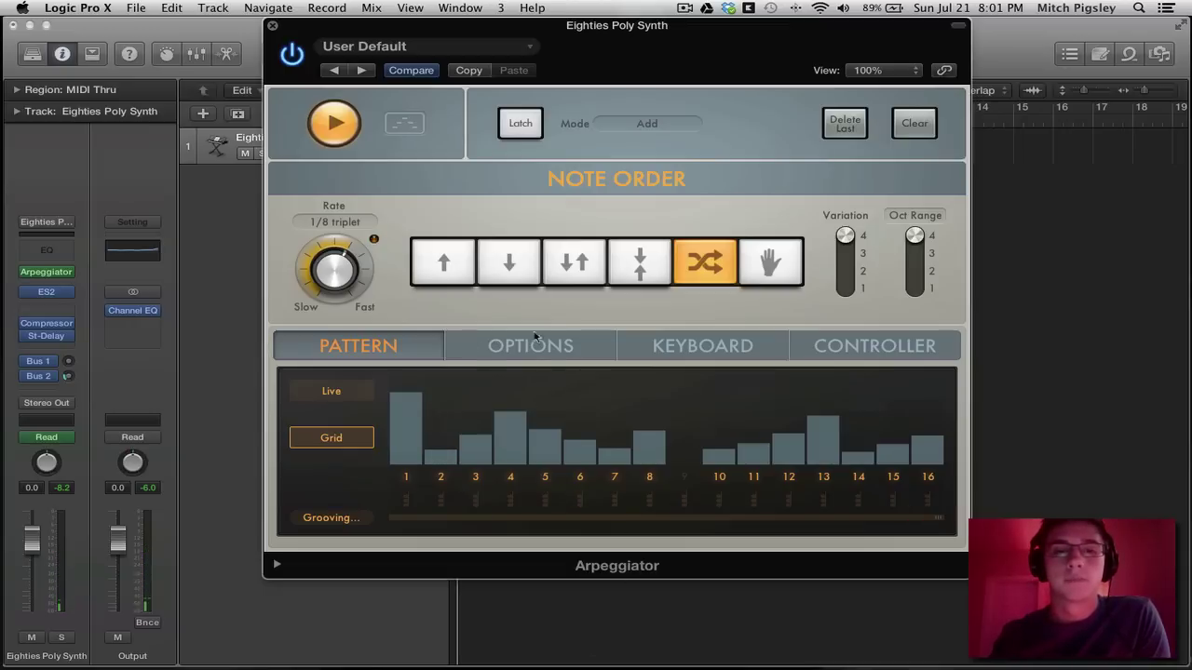
Switch the velocity modifier to Crescendo in the arpeggiator options, and set the note length to 51 % with 84 % randomness.
click(499, 344)
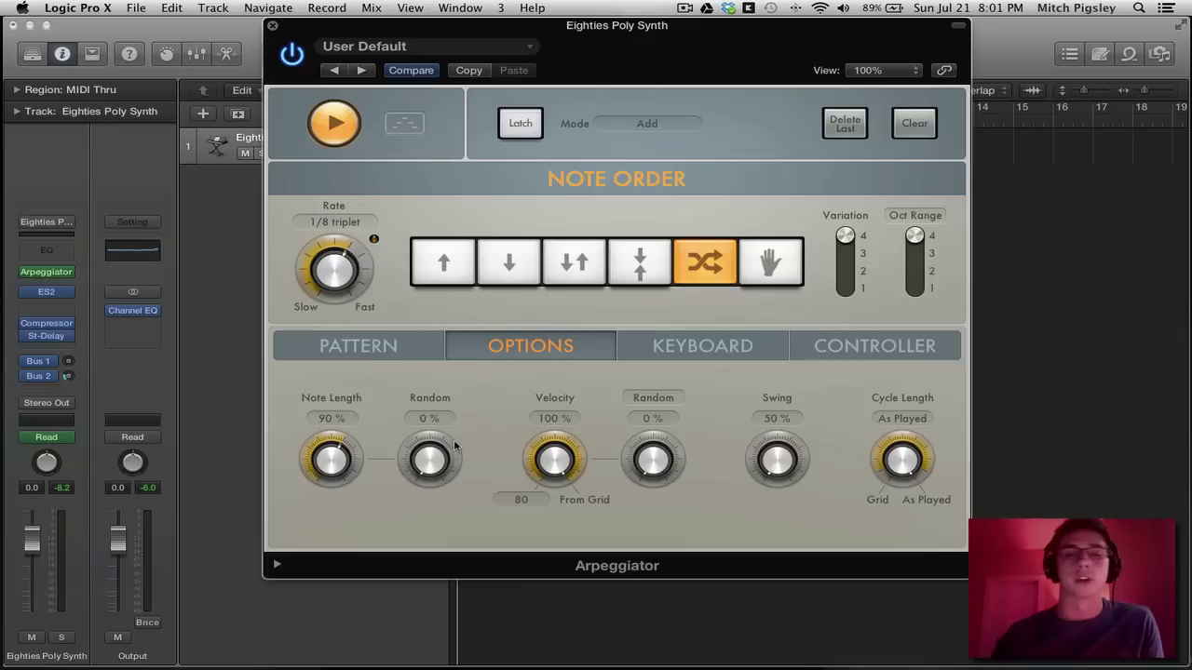
click(651, 398)
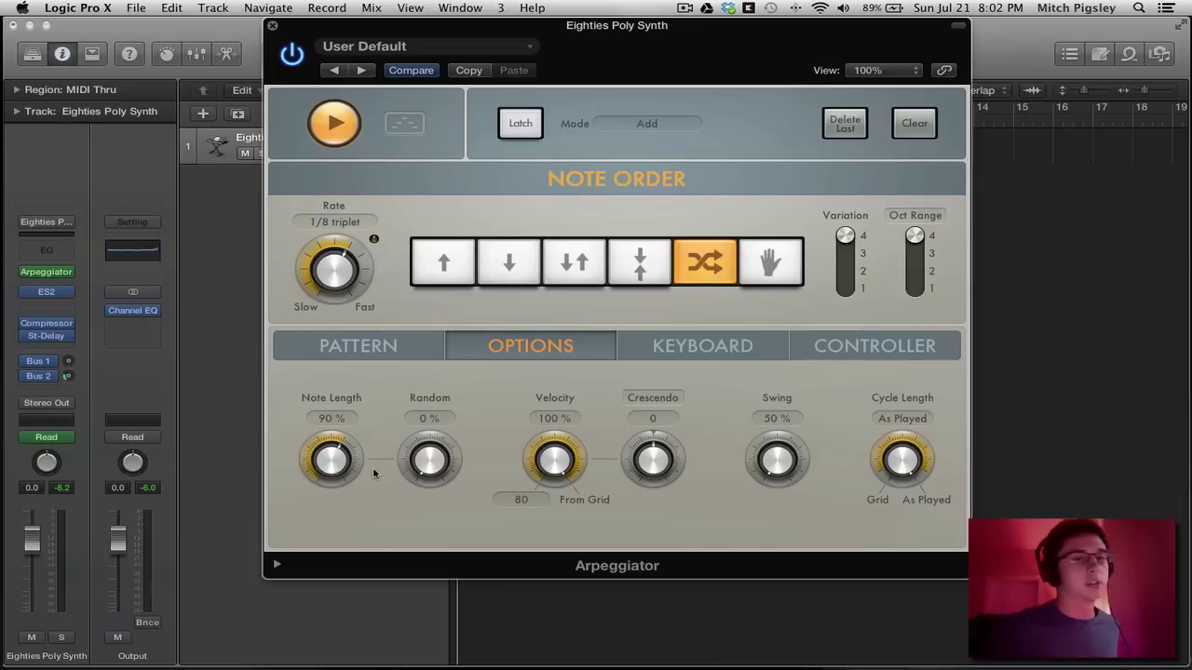
drag(334, 463, 331, 507)
drag(328, 519, 328, 429)
drag(427, 470, 410, 357)
drag(352, 460, 343, 497)
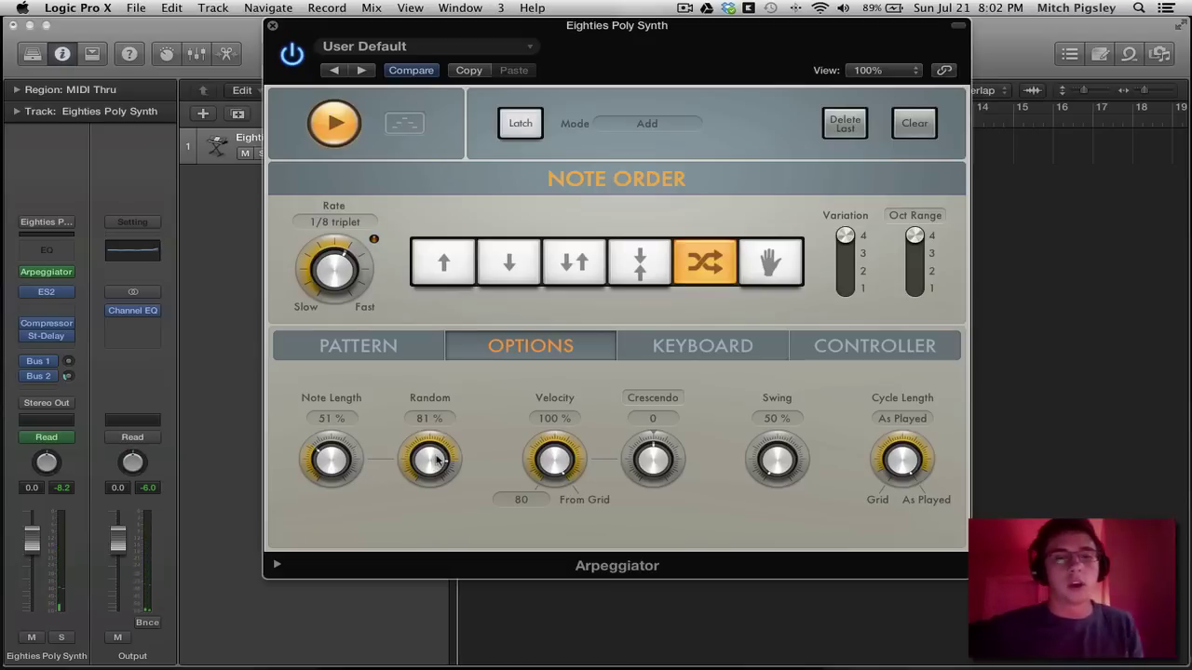
drag(437, 459, 438, 455)
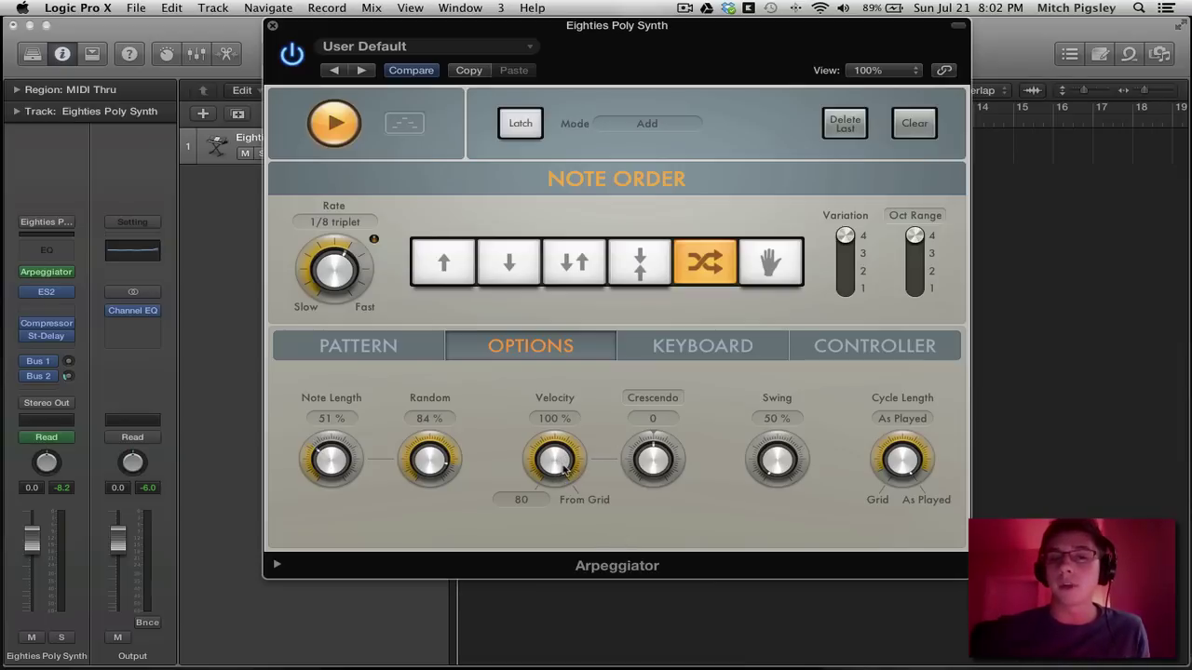
Check the grid pattern's velocity bars, and set the arpeggiator velocity to Fix with a fixed value of 1.
click(365, 348)
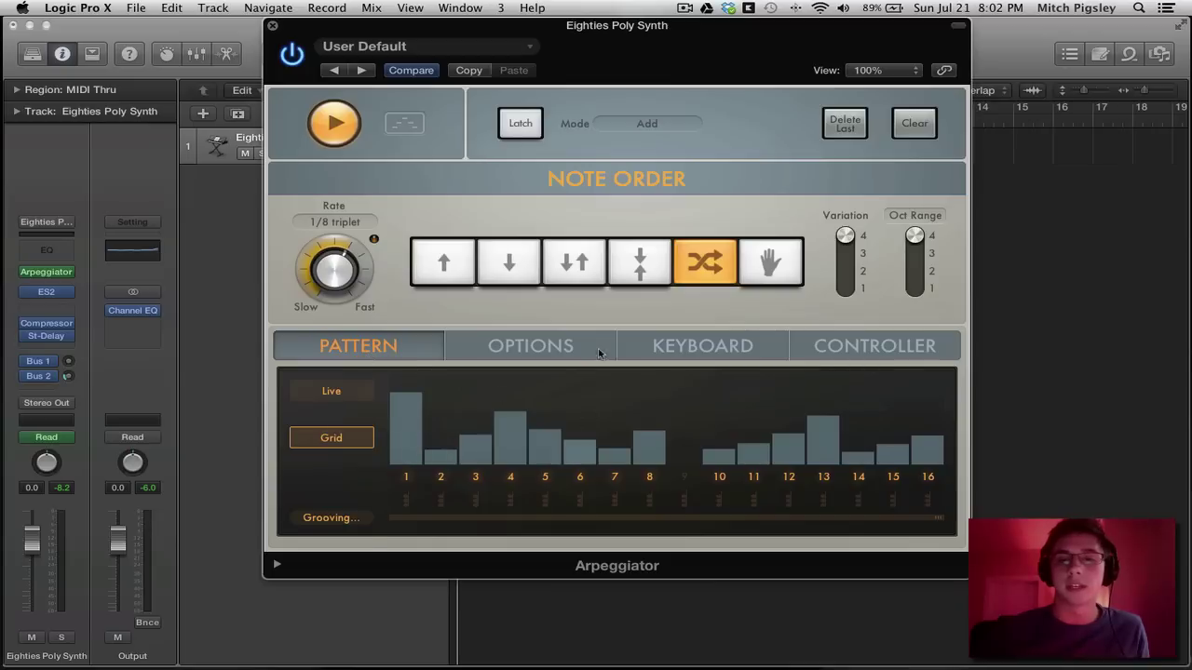
click(526, 346)
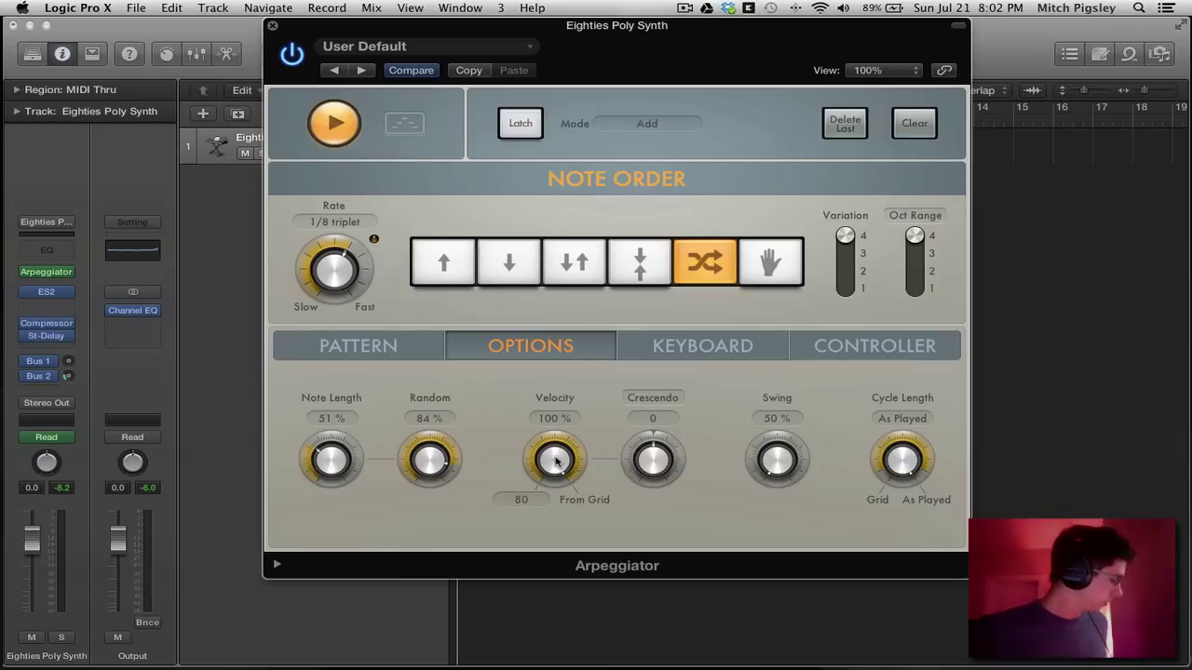
drag(555, 460, 579, 594)
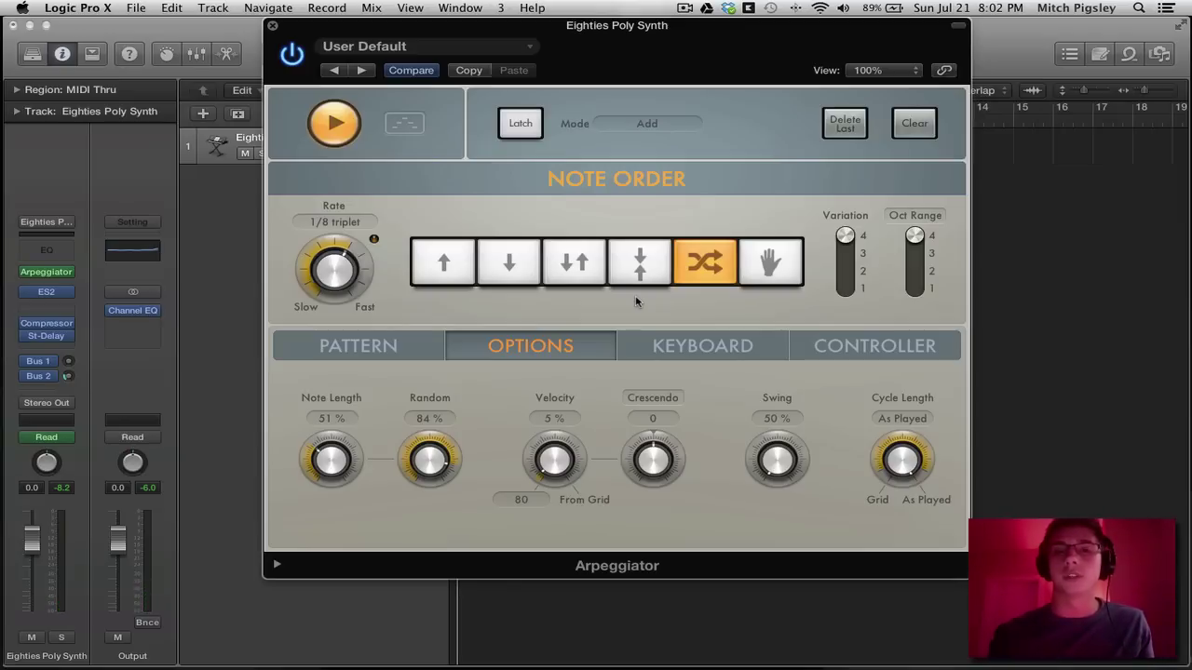
drag(552, 486, 518, 519)
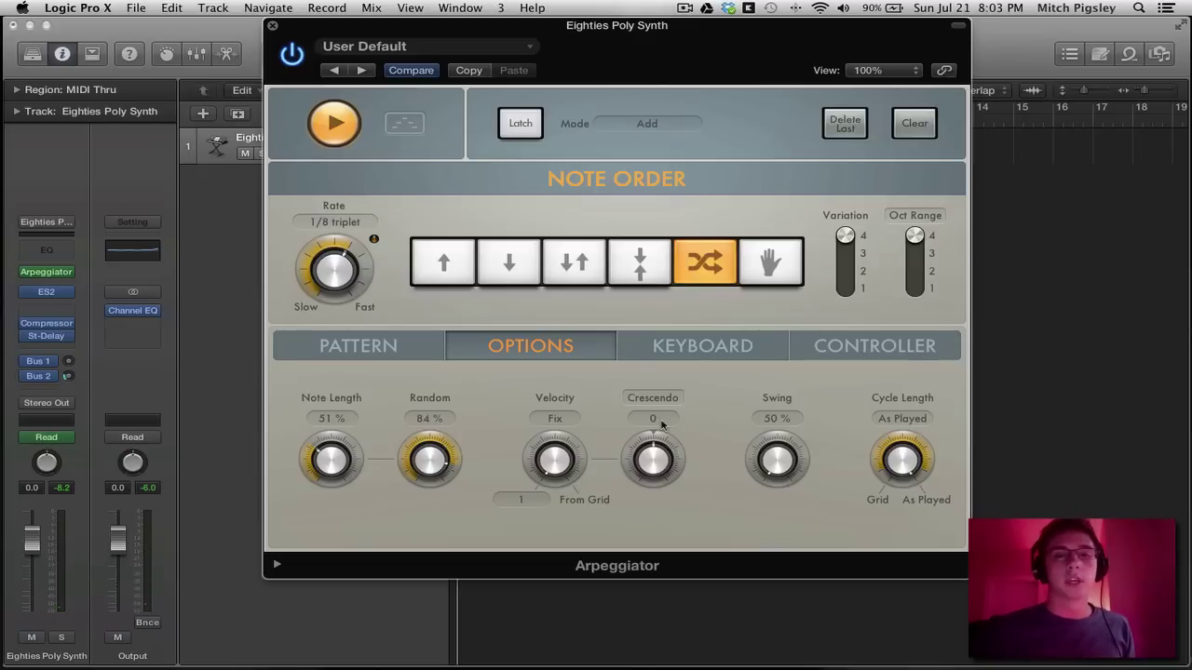
Compare the Random and Crescendo velocity modifiers, and raise the crescendo through 62 and 83 to 126.
click(656, 398)
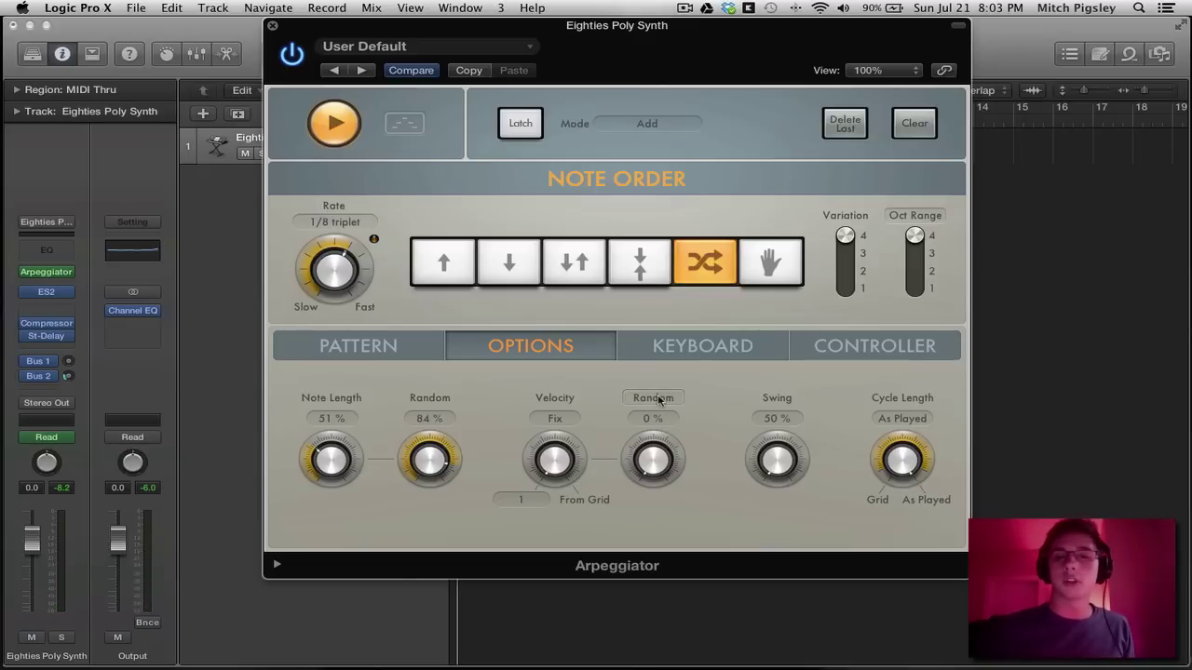
click(659, 398)
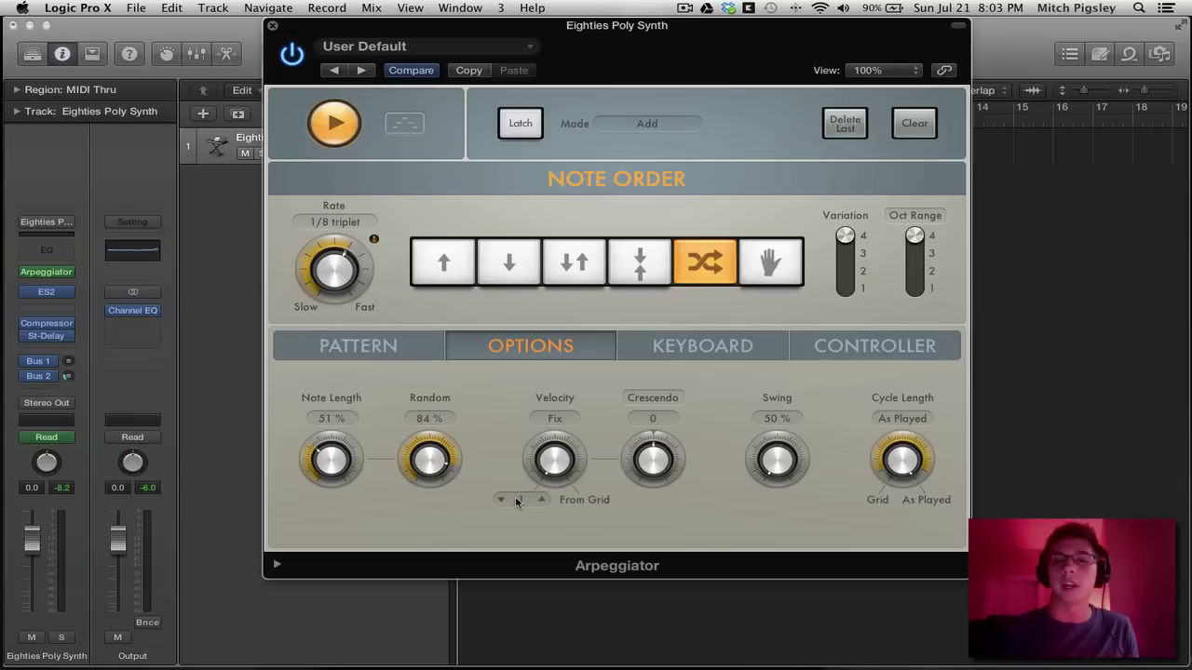
drag(664, 470, 659, 434)
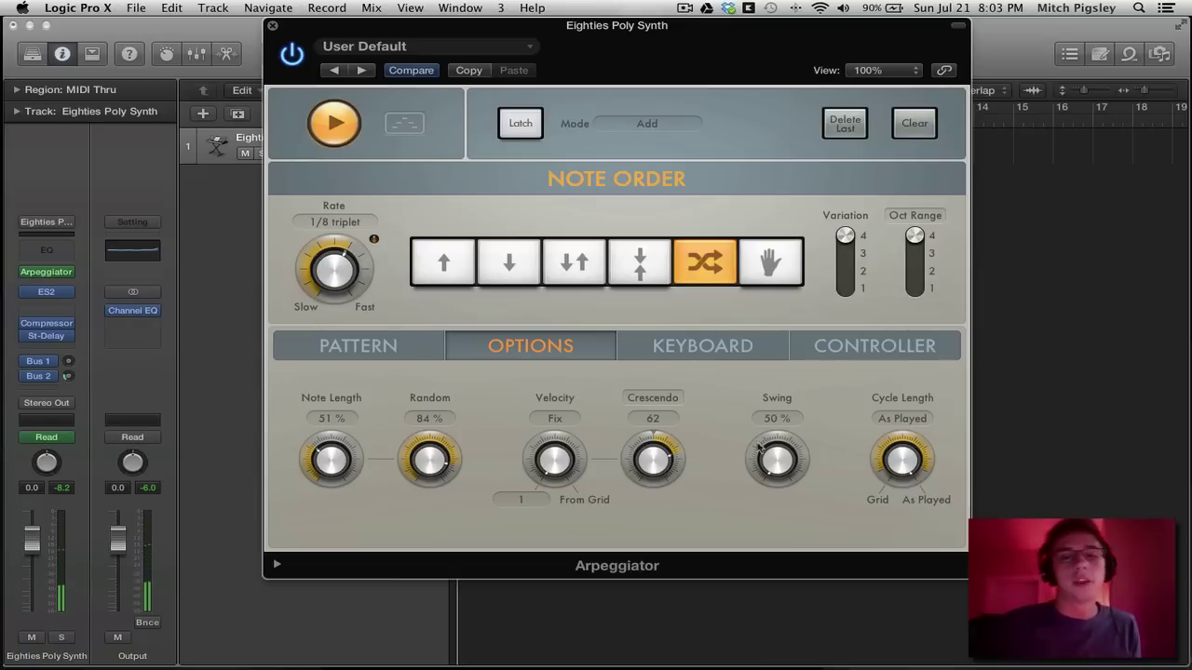
drag(656, 455, 655, 451)
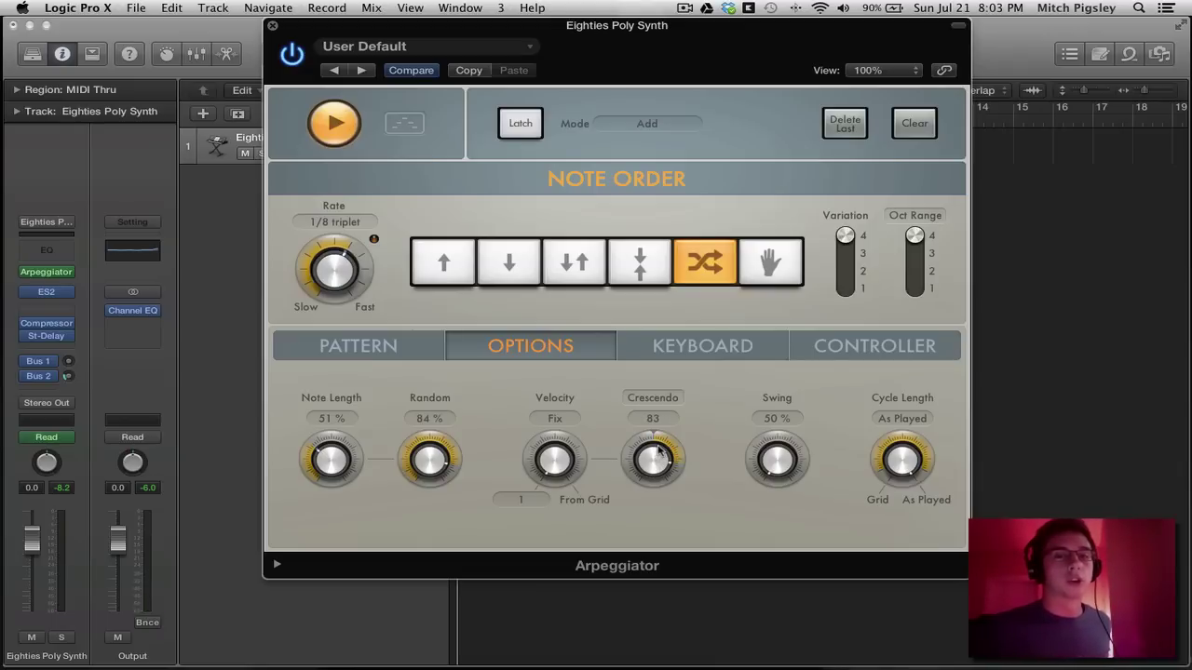
drag(658, 462, 653, 403)
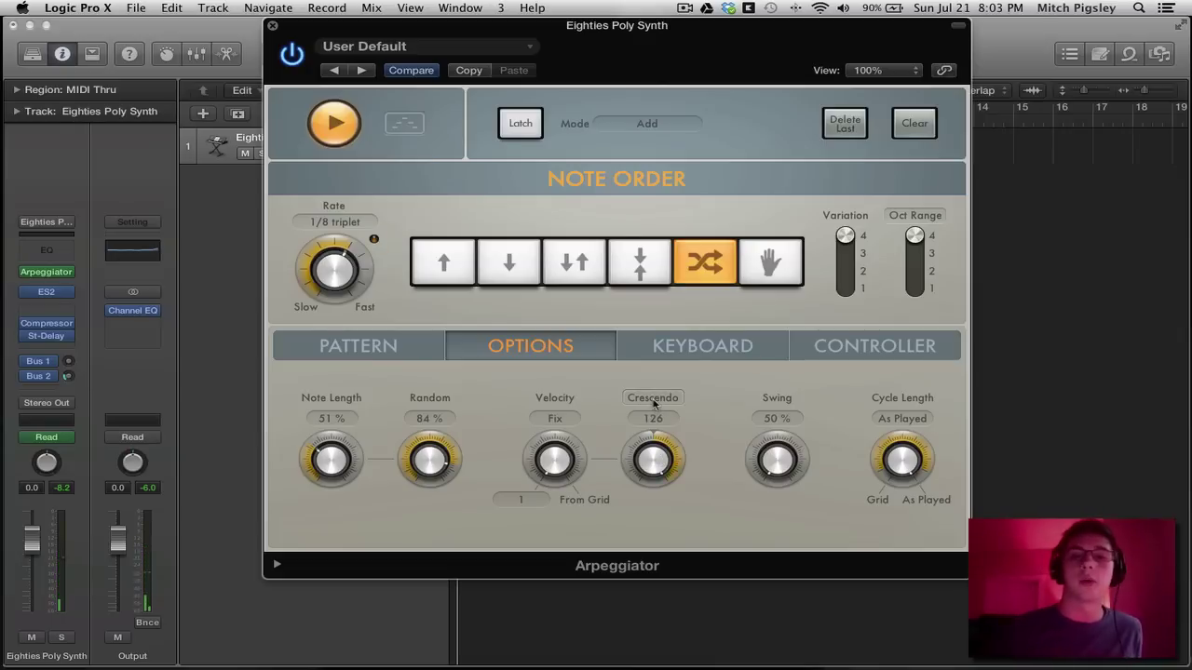
Set the fixed velocity to 127, lower the crescendo to -100 and adjust it to -91, and switch the velocity modifier to Random.
mouse_move(523, 502)
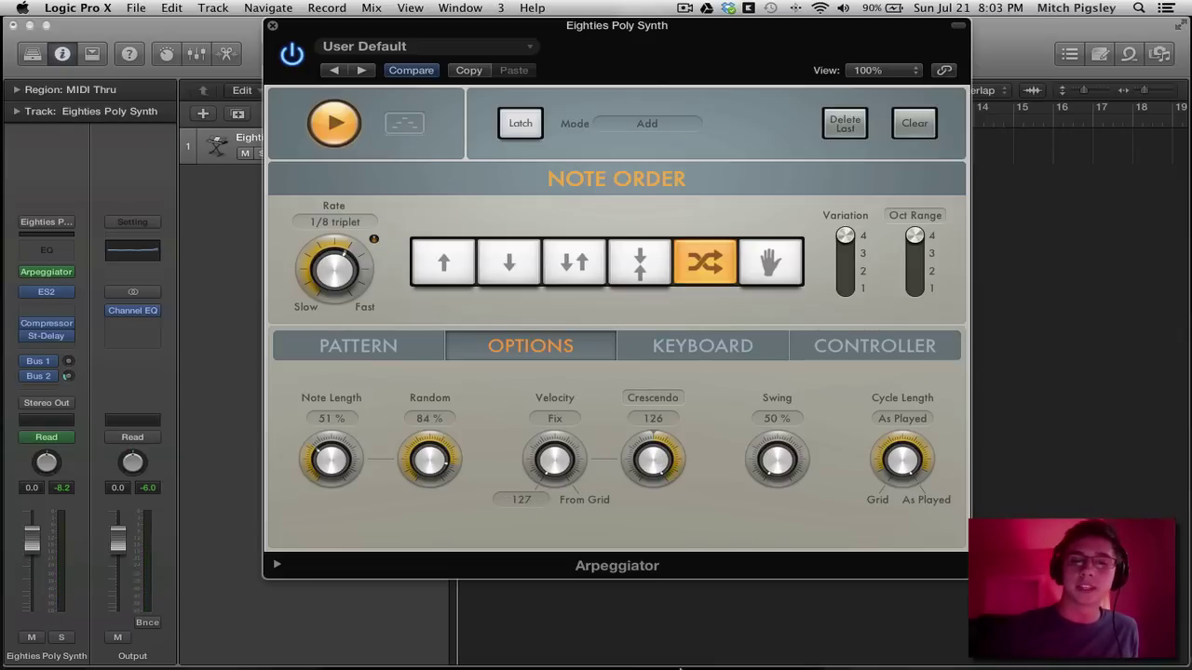
drag(655, 463, 653, 503)
drag(656, 456, 656, 501)
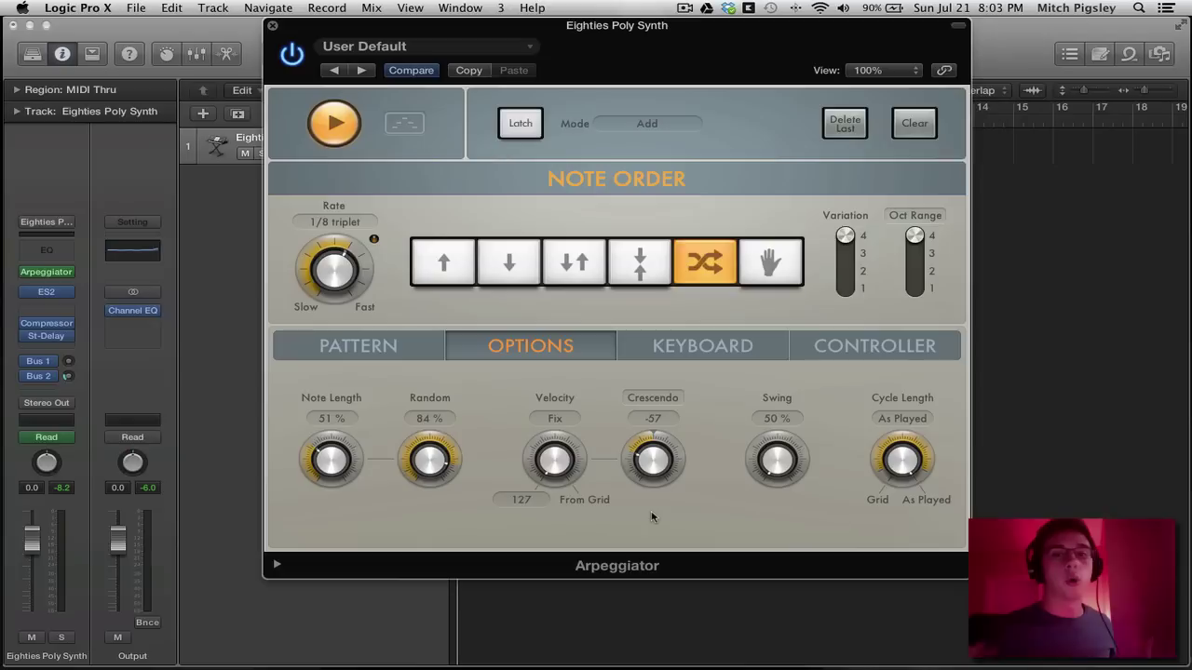
drag(650, 463, 649, 481)
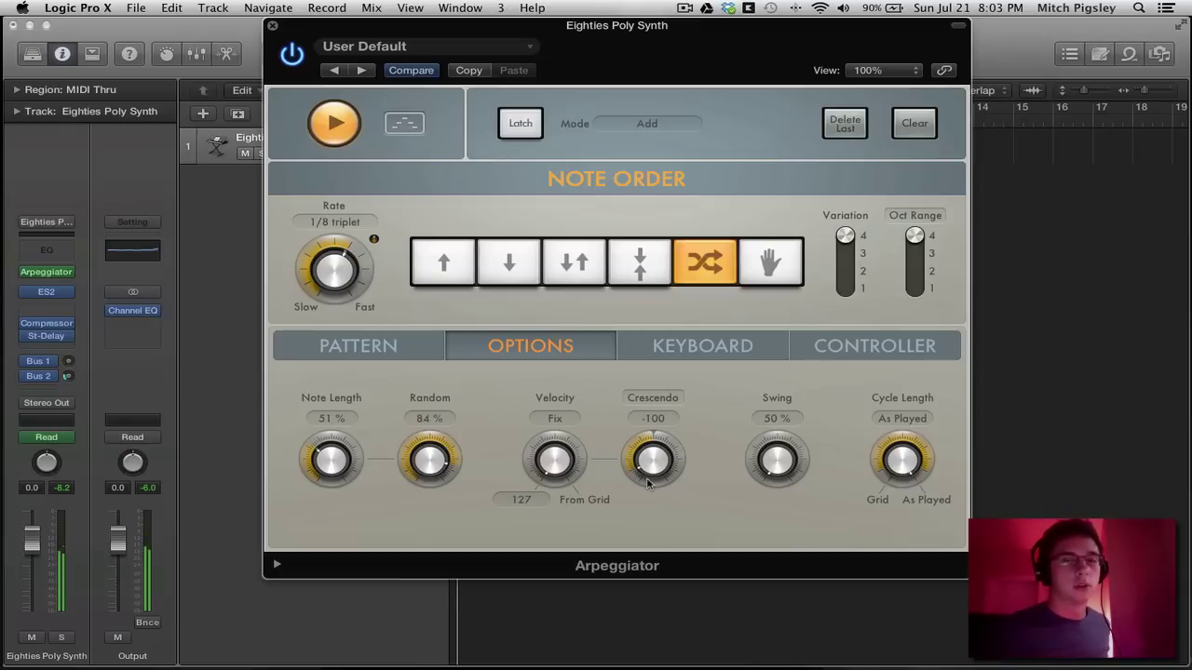
alt+click(651, 470)
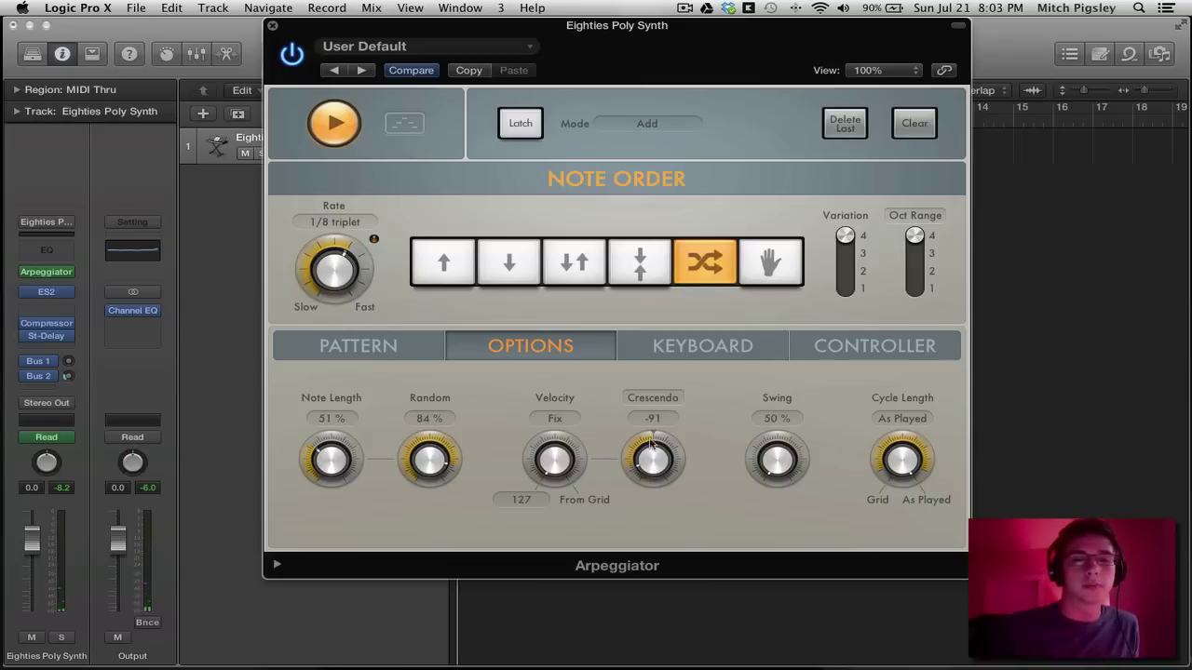
click(653, 399)
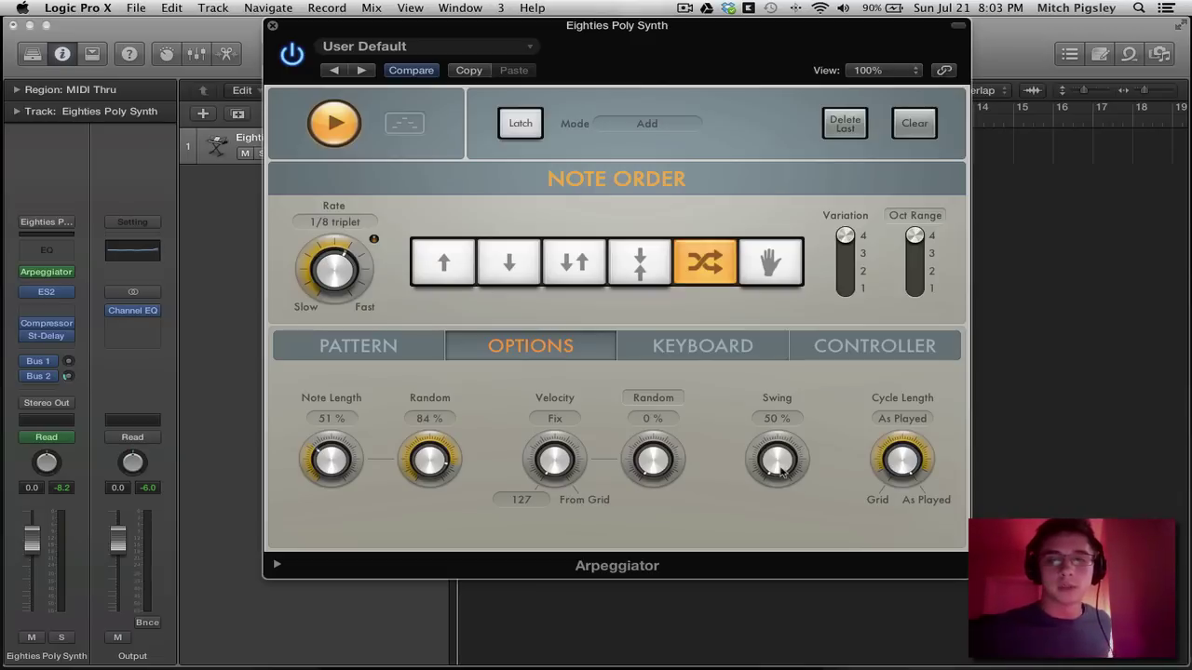
Try the Swing control, switch the cycle length to By Grid and return it to As Played.
mouse_move(781, 472)
mouse_down()
mouse_move(763, 447)
mouse_move(774, 473)
mouse_up()
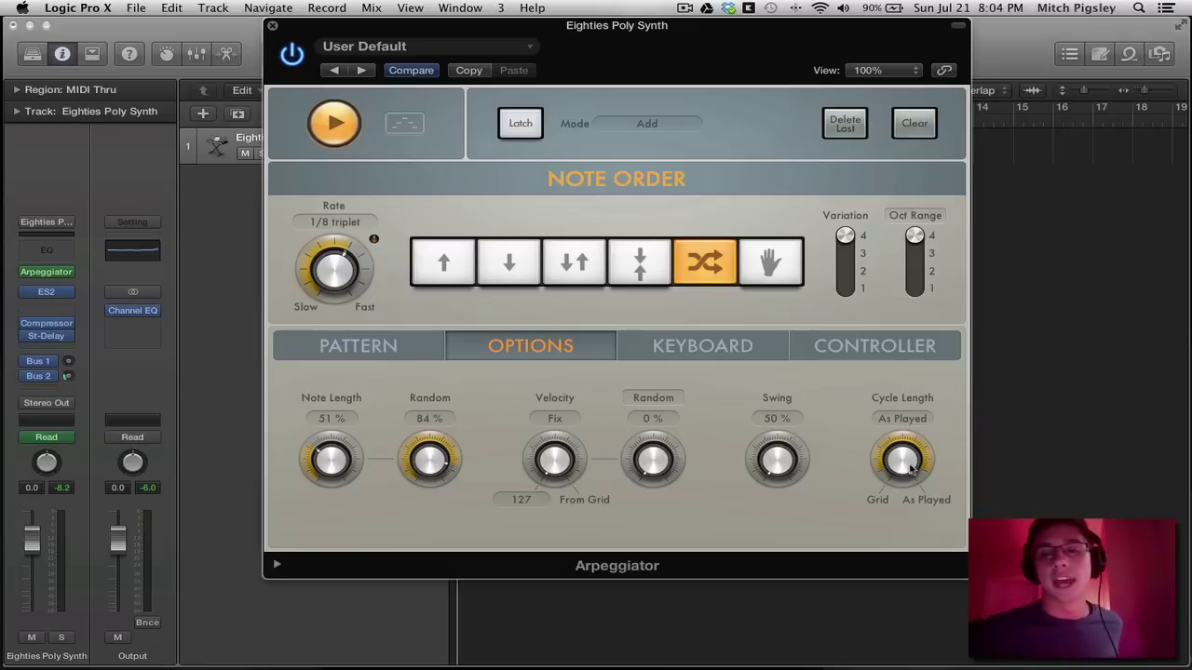
drag(906, 463, 905, 622)
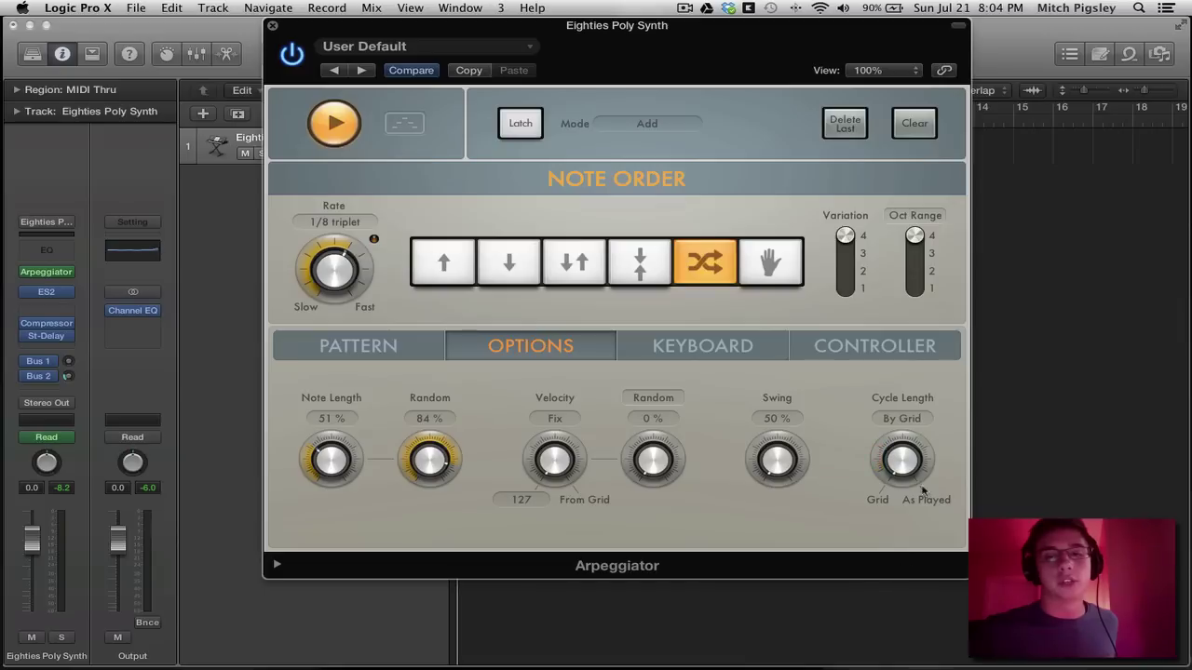
drag(910, 473, 876, 325)
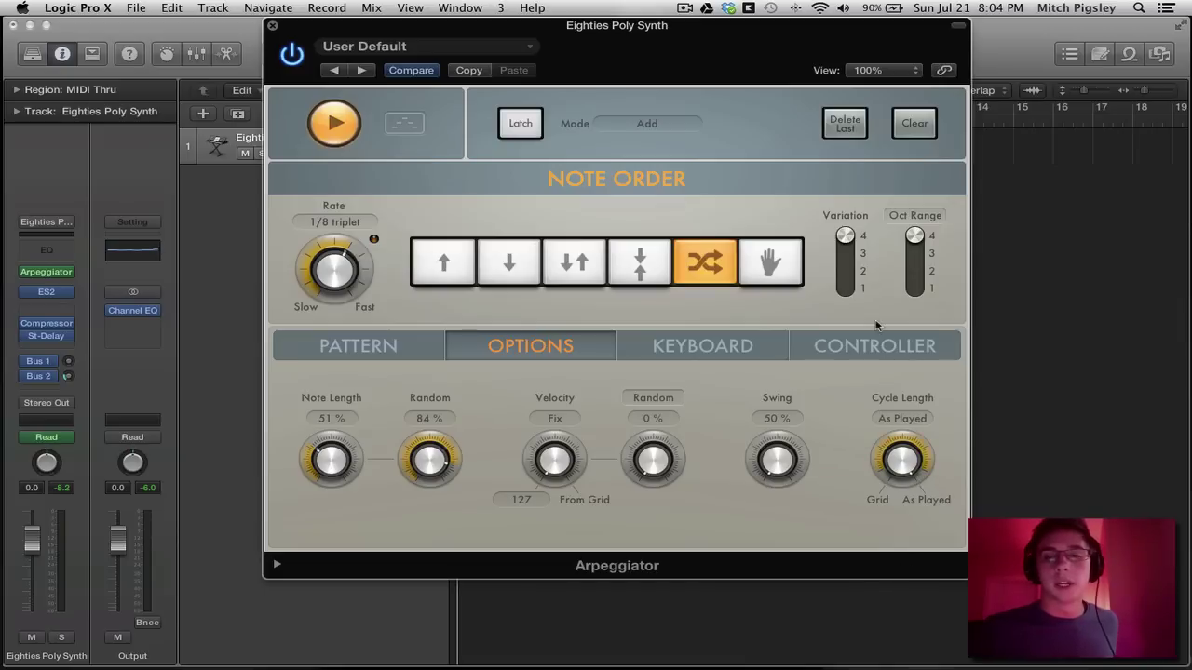
Review the arpeggiator's MIDI controller assignments and the available key and scale choices of its keyboard, keeping the Chromatic scale.
click(759, 354)
click(885, 352)
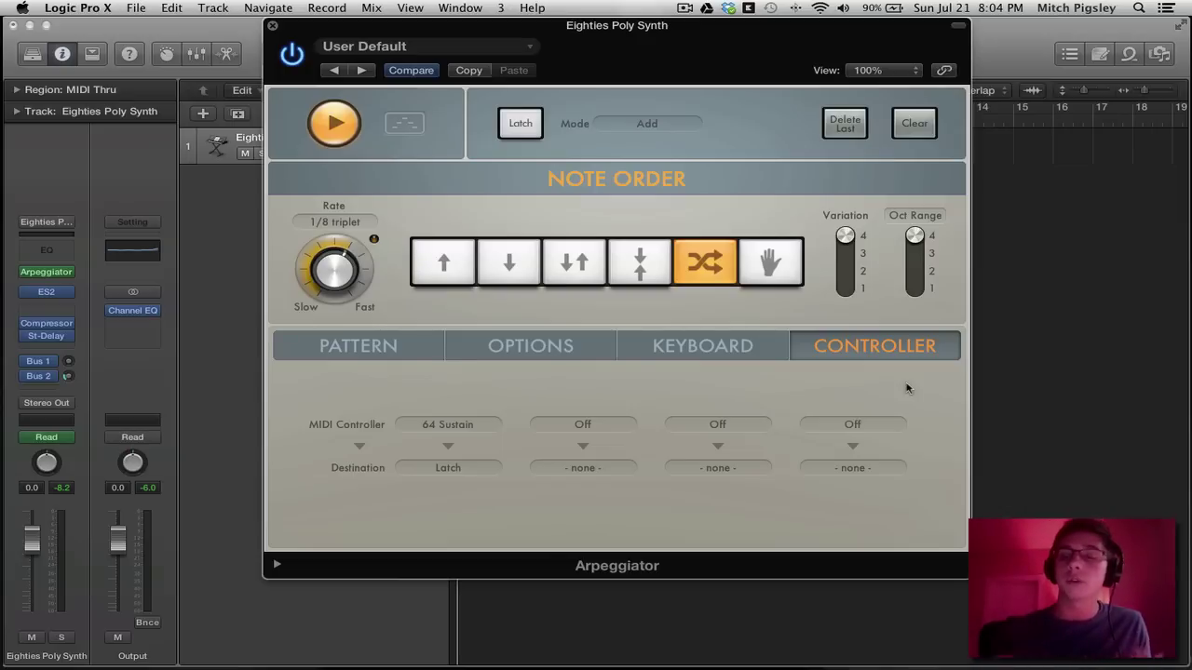
click(703, 354)
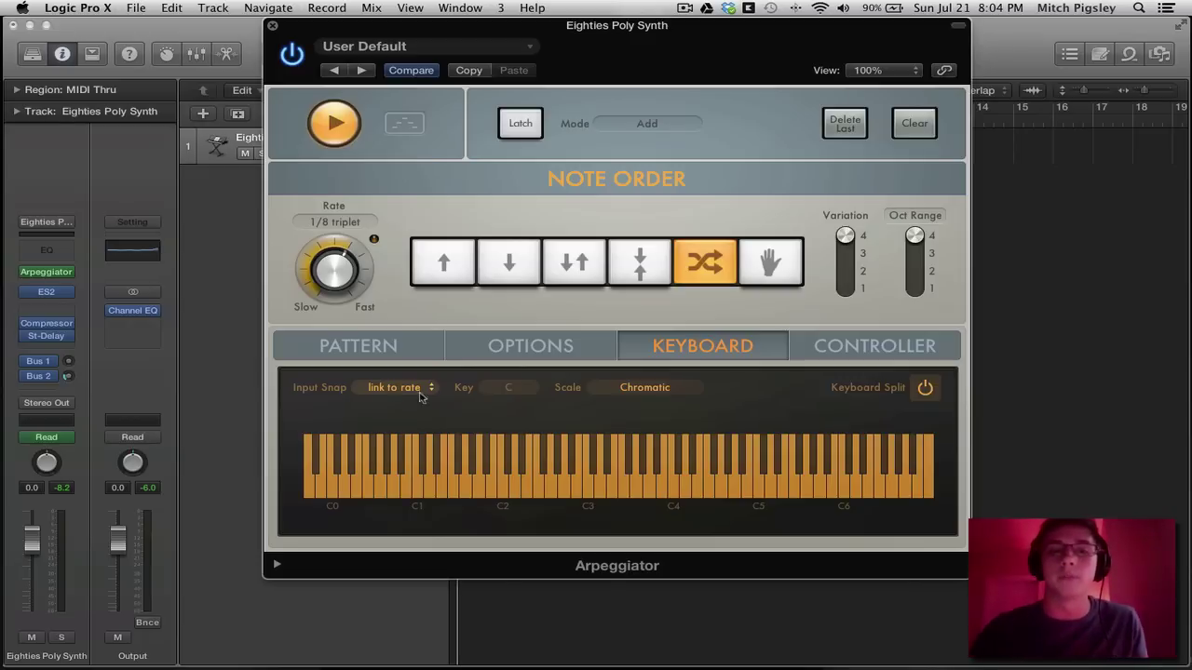
click(508, 388)
click(515, 391)
click(635, 389)
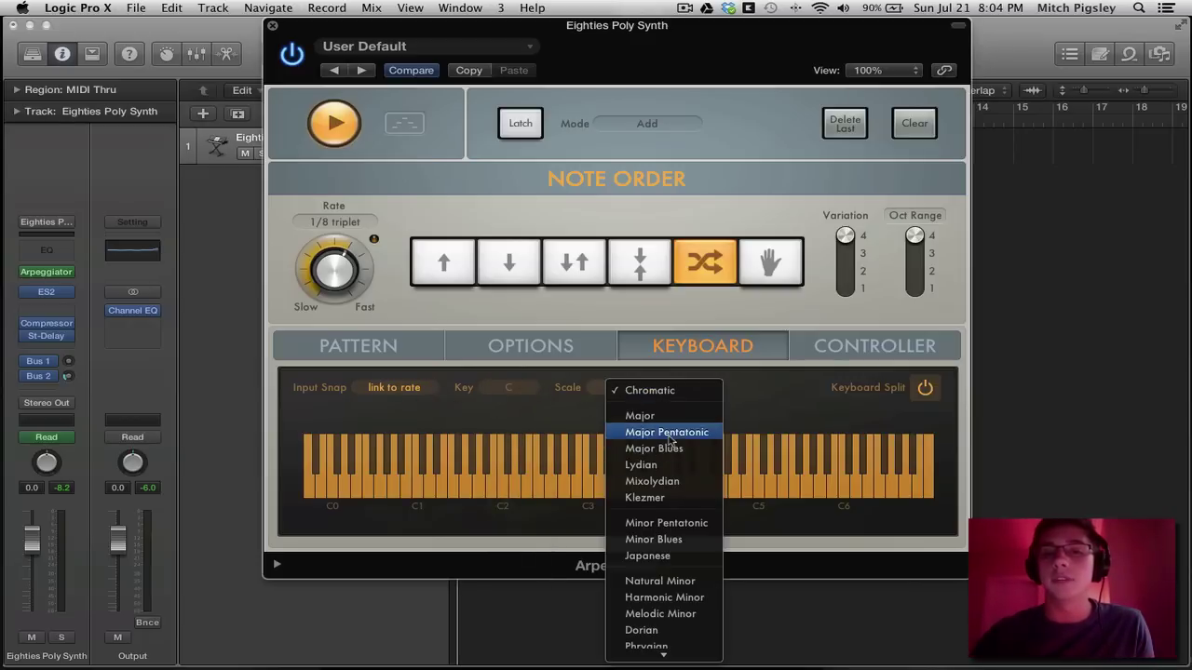
click(569, 421)
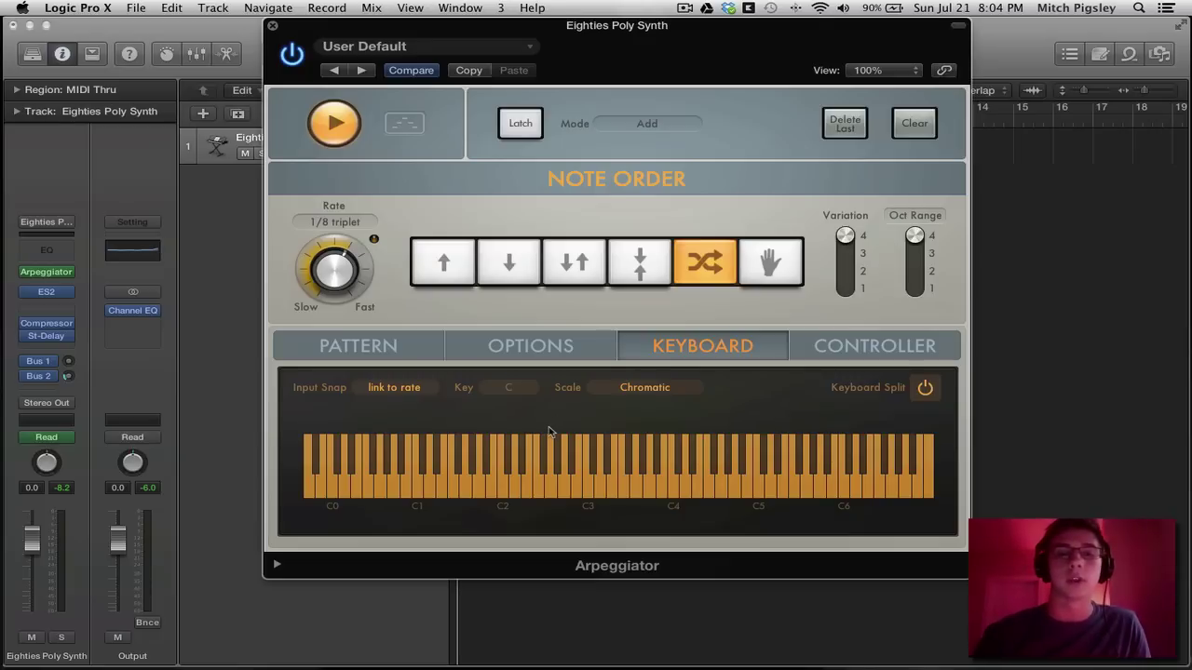
Turn on Keyboard Split for the arpeggiator's keyboard.
click(924, 388)
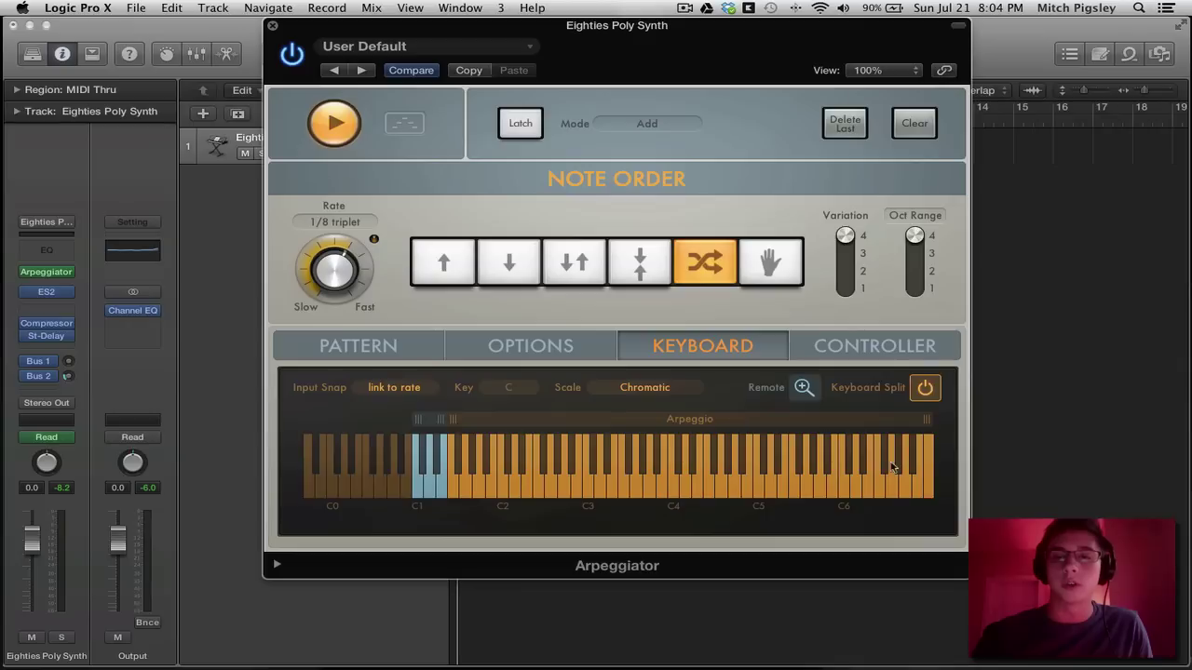
Extend the Remote zone down to the lowest key and up to a split point between C1 and C2, and display its key functions.
drag(421, 421, 217, 445)
drag(454, 421, 479, 425)
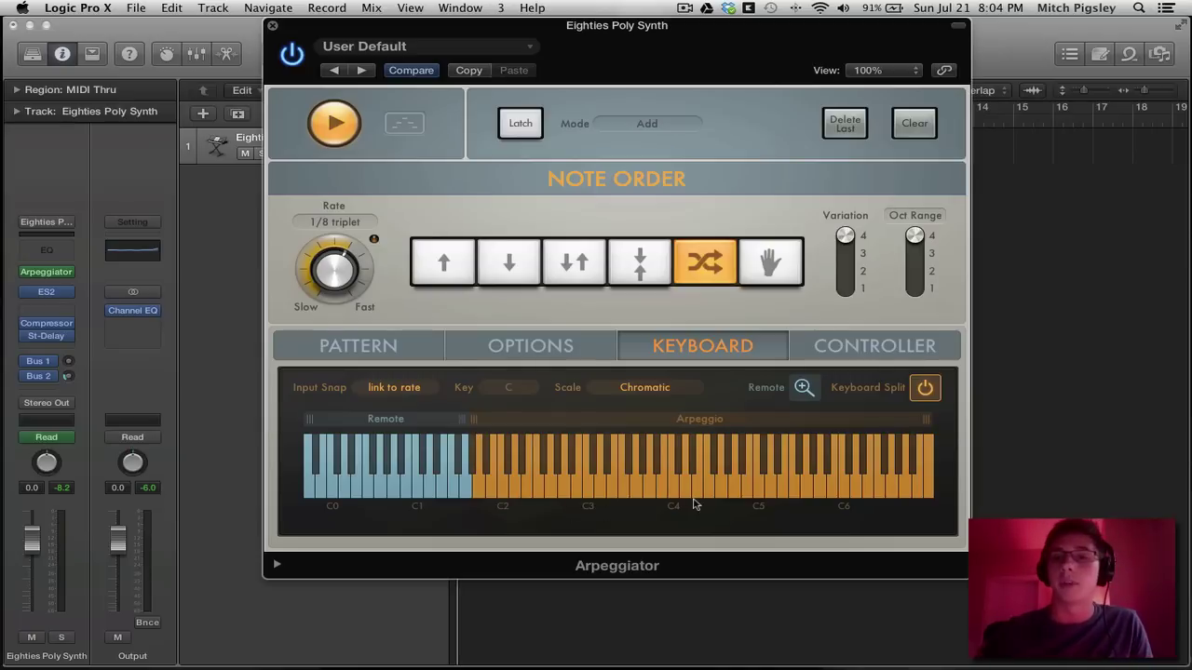
click(803, 389)
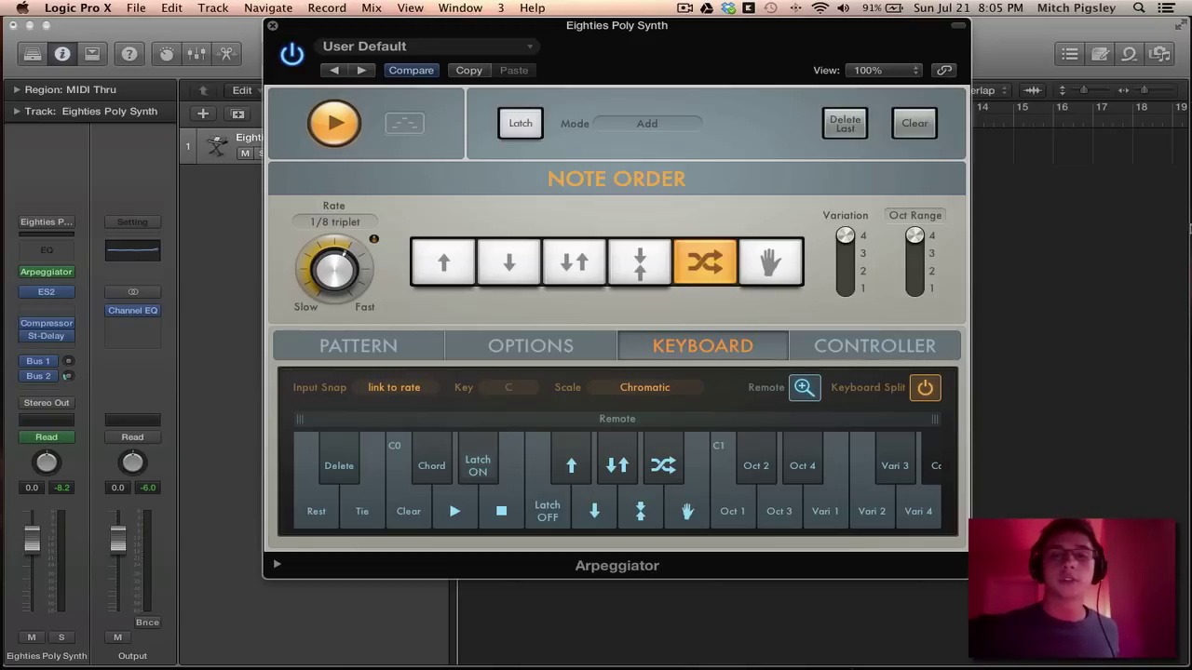
Review the MIDI controllers available for the first controller assignment, keeping 64 Sustain.
click(881, 347)
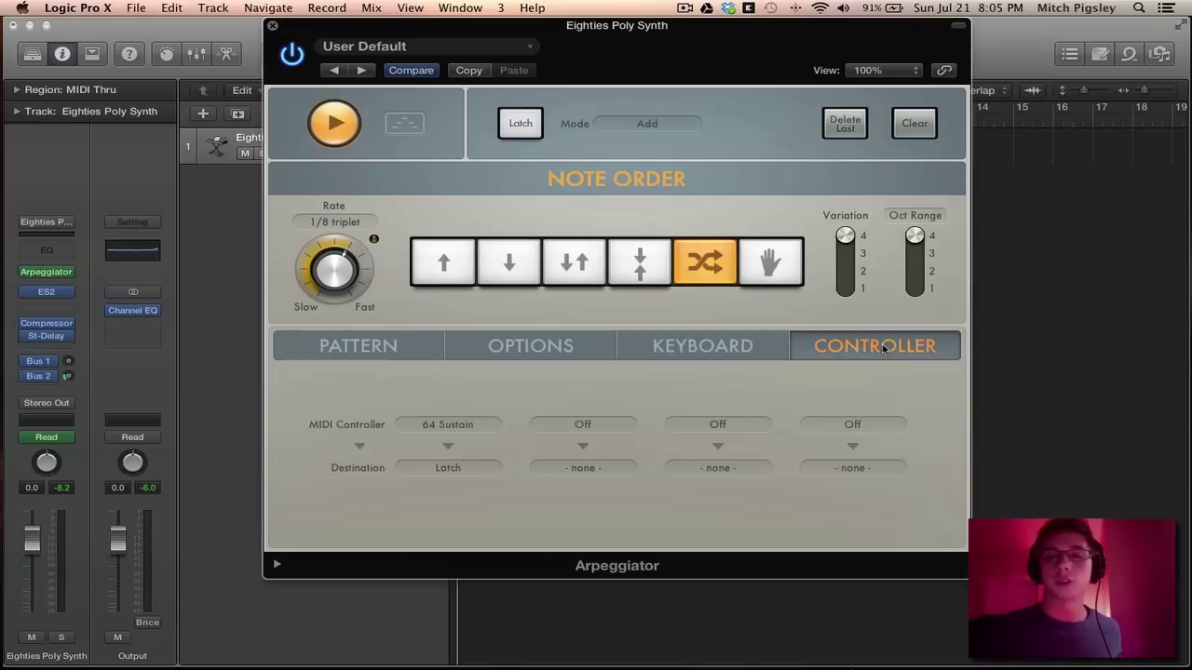
click(472, 427)
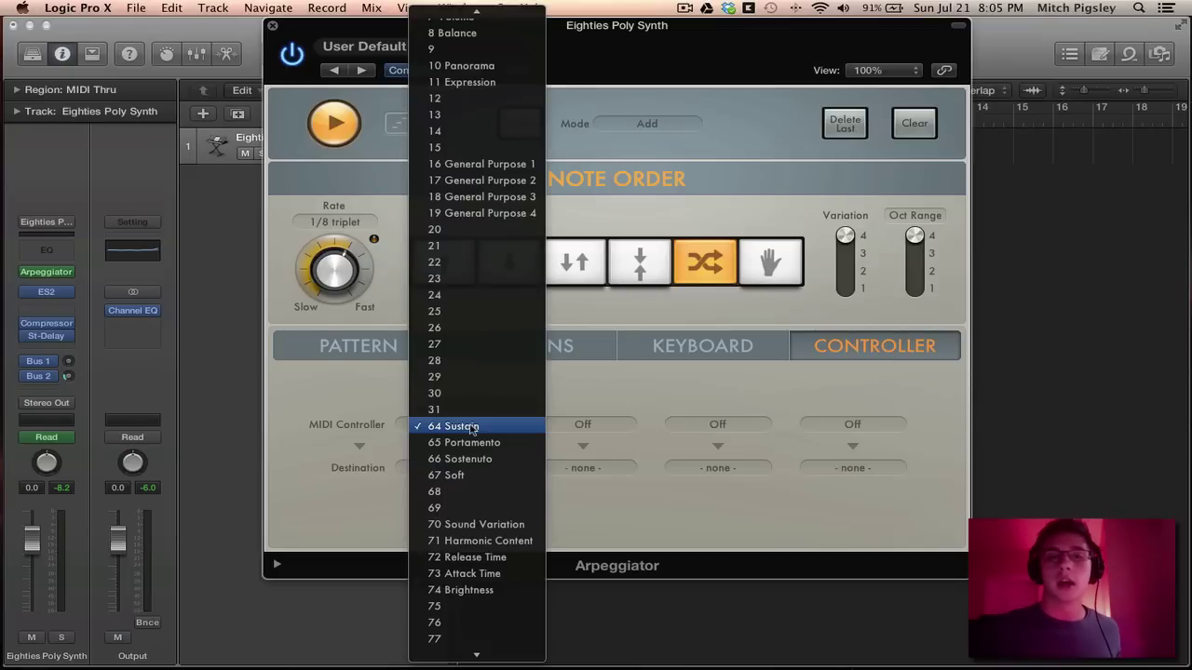
scroll(471, 428, down, 5)
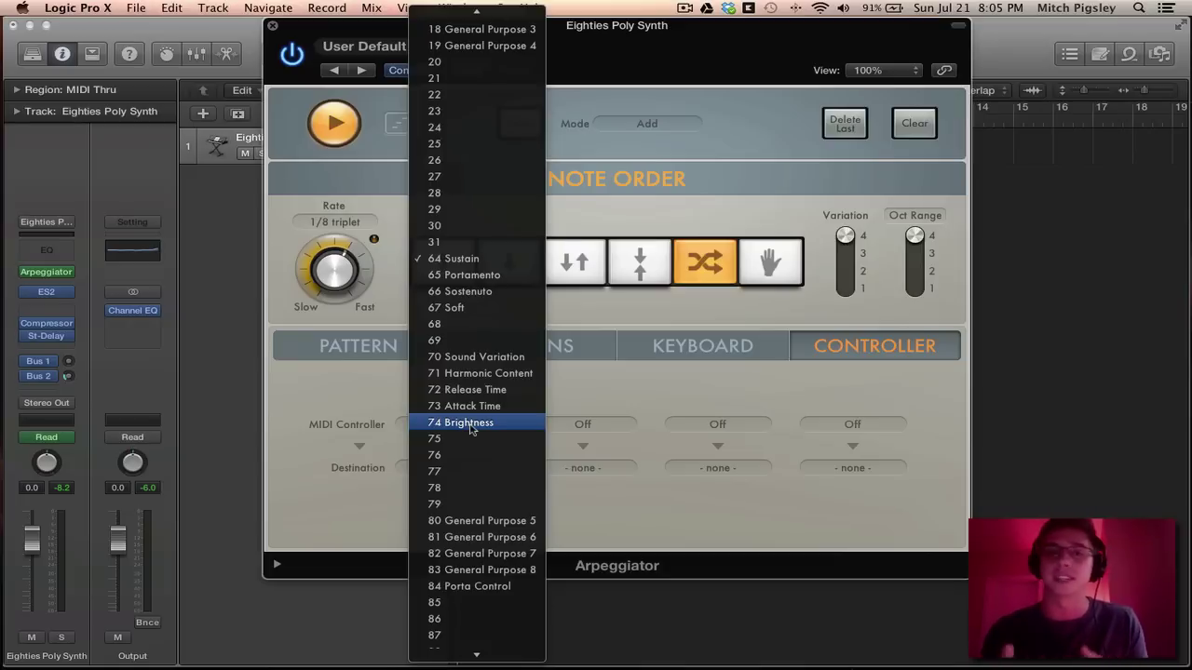
scroll(443, 470, down, 15)
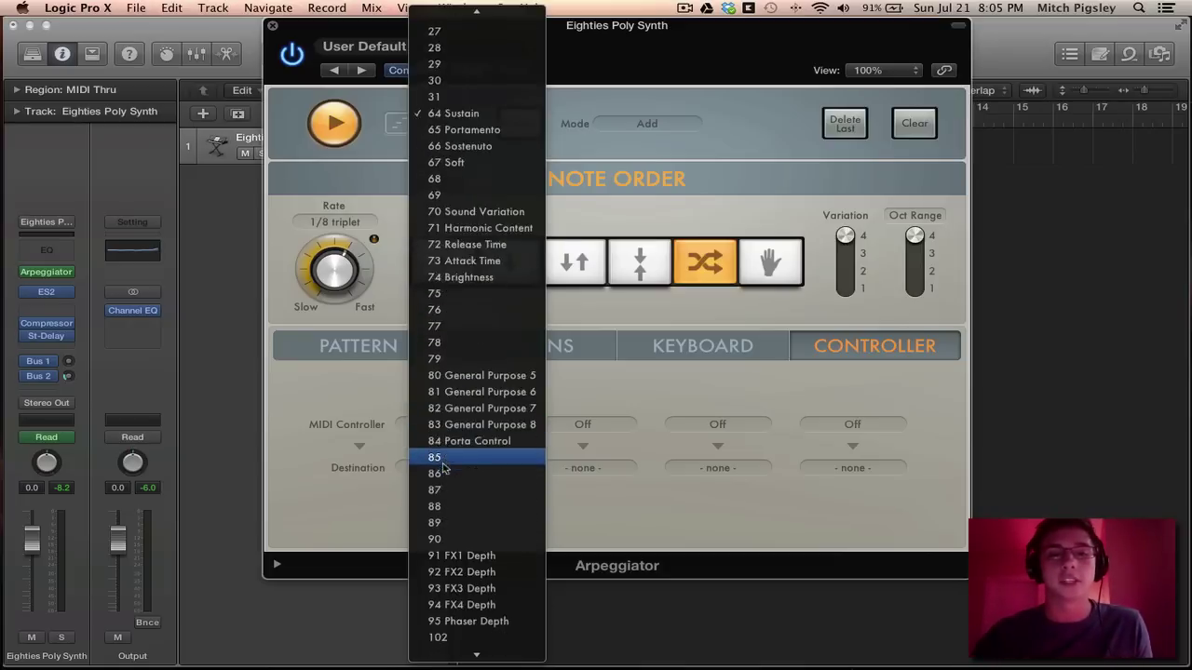
scroll(443, 469, up, 11)
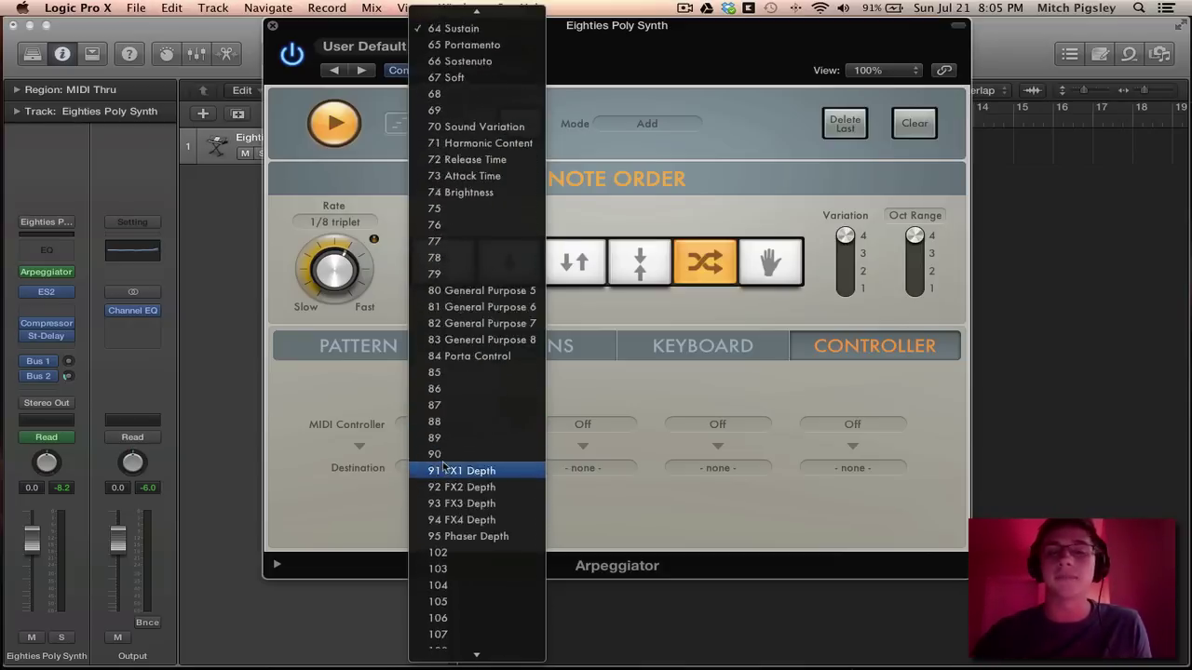
scroll(445, 458, up, 13)
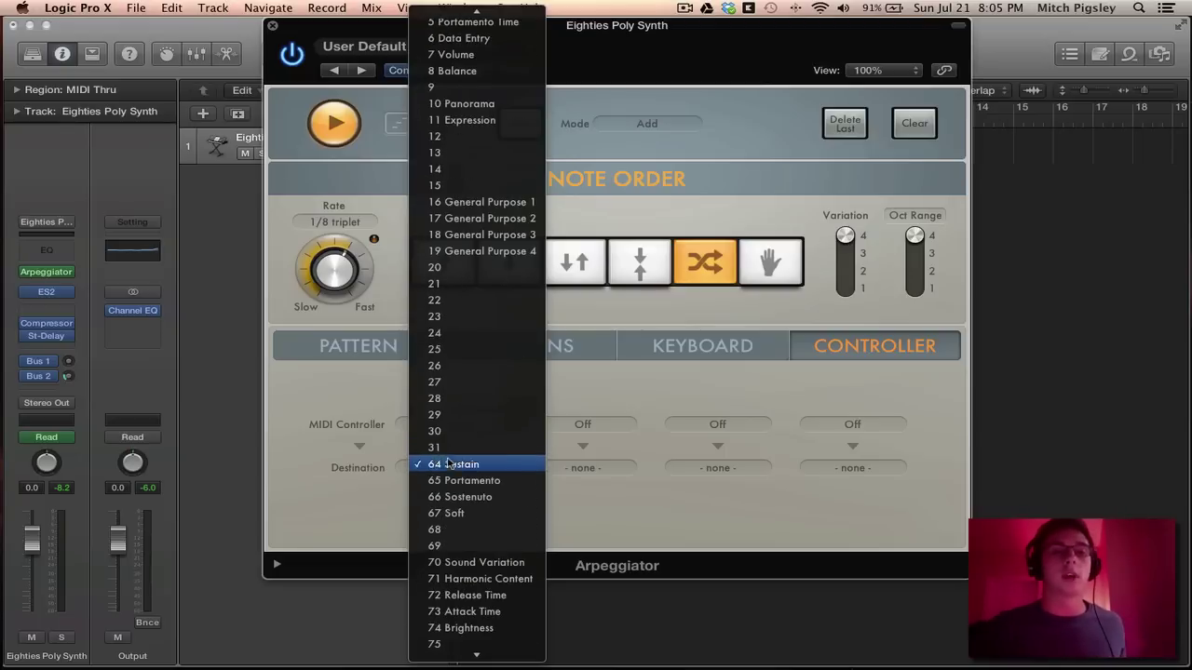
click(348, 490)
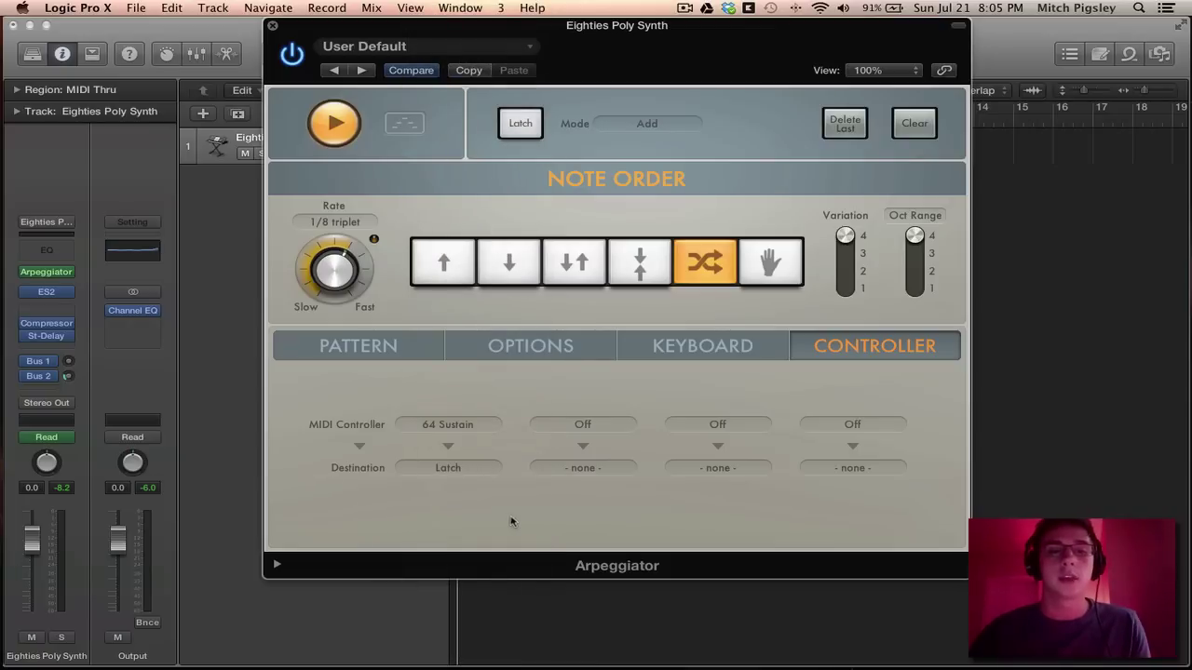
Check the MIDI controller and destination choices of the second assignment, leaving them at Off and none.
click(579, 428)
click(502, 549)
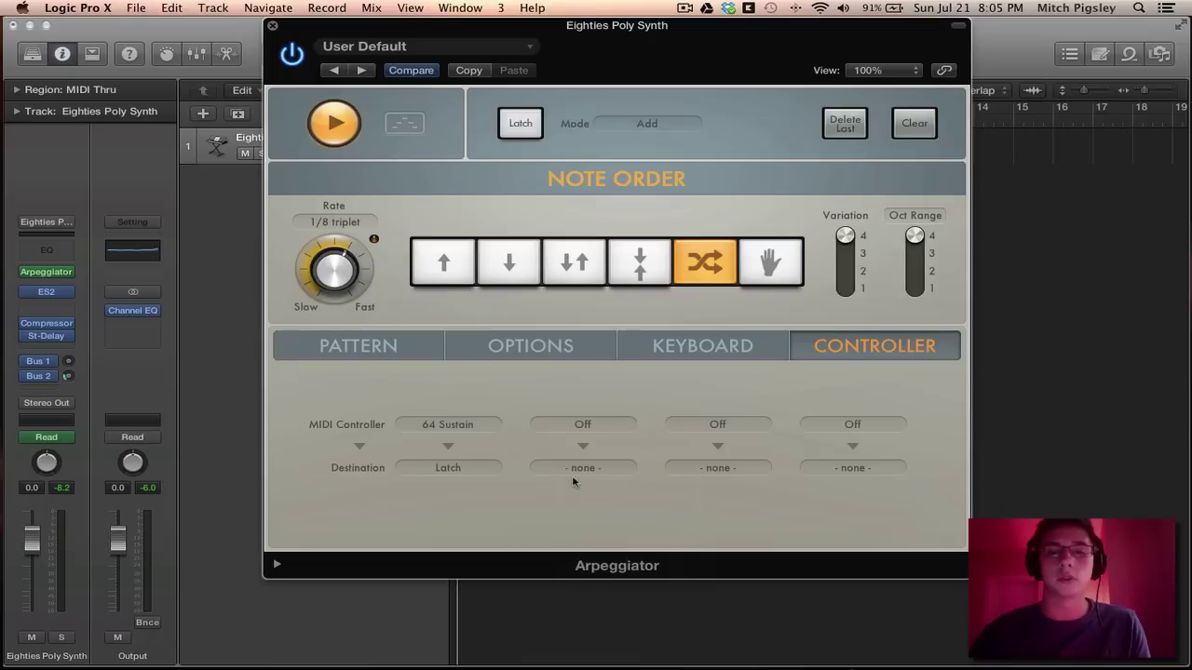
click(577, 469)
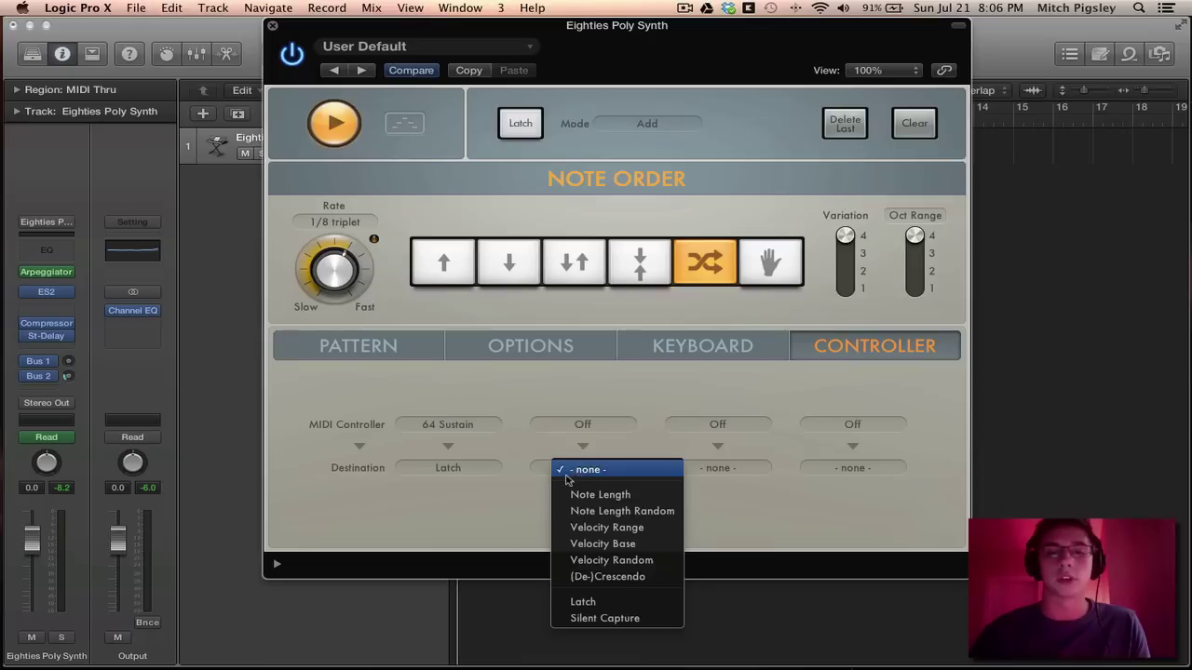
click(505, 543)
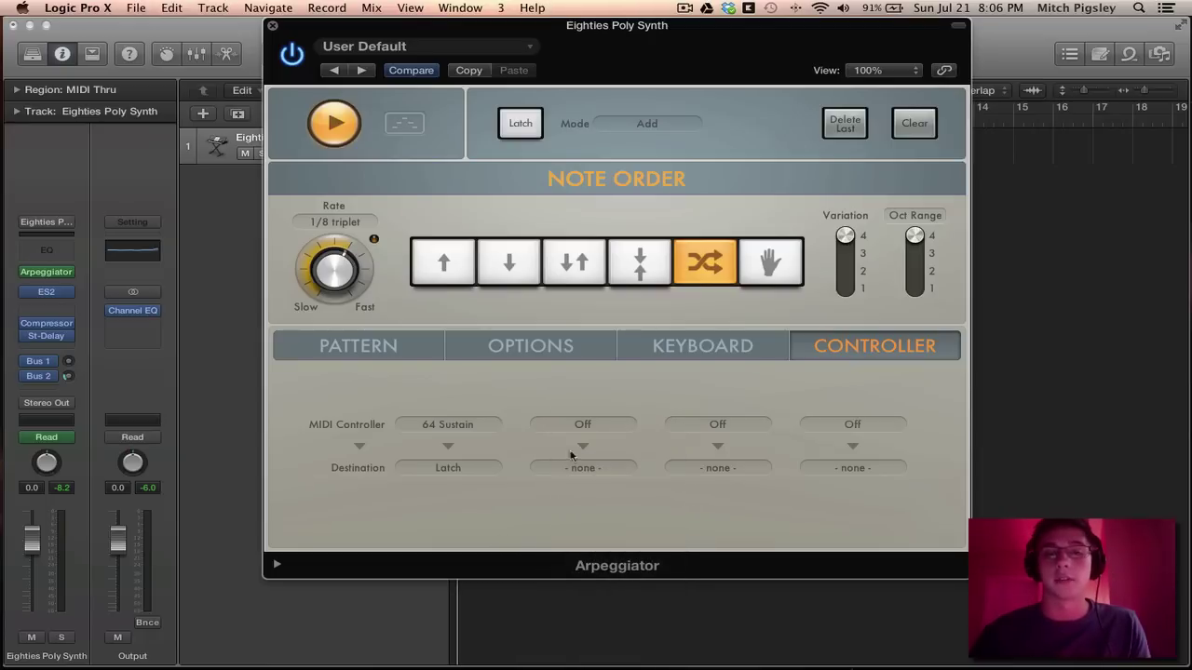